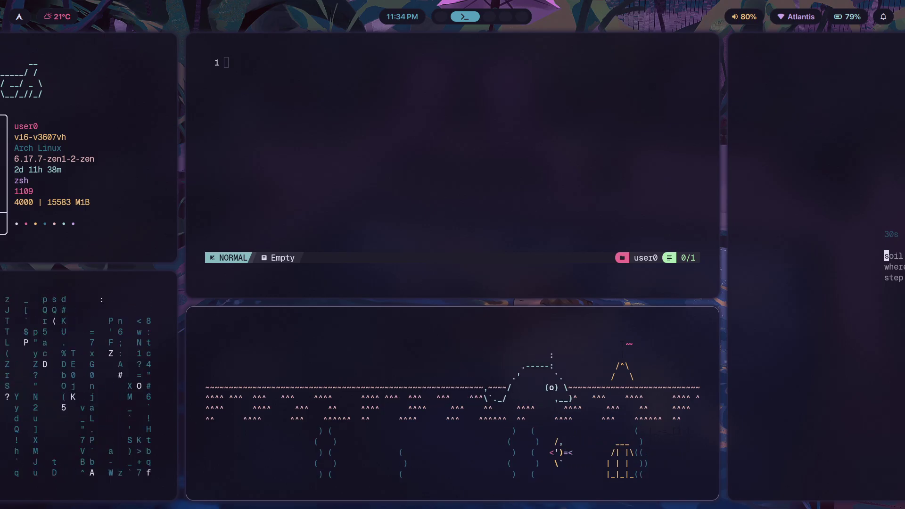
Move the view back and forth across the window columns of the scrolling layout on workspace 2
click(53, 154)
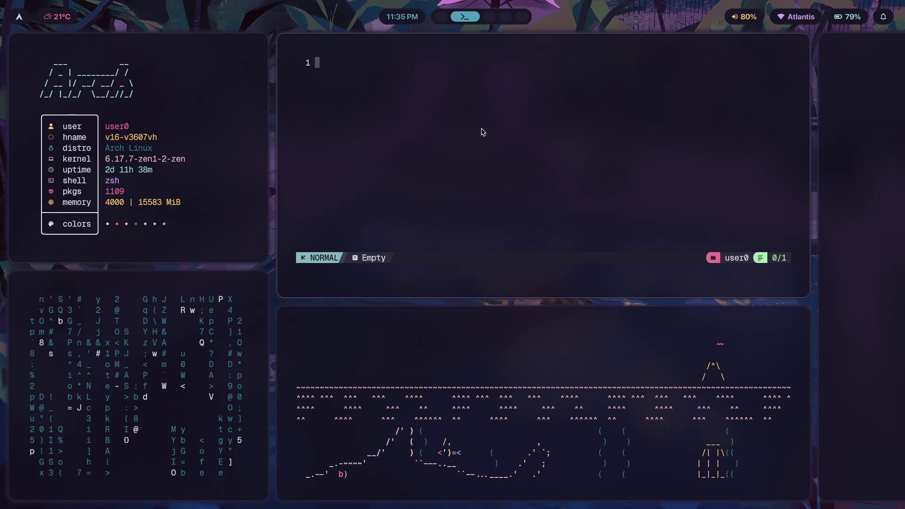
key(super+2)
key(super+1)
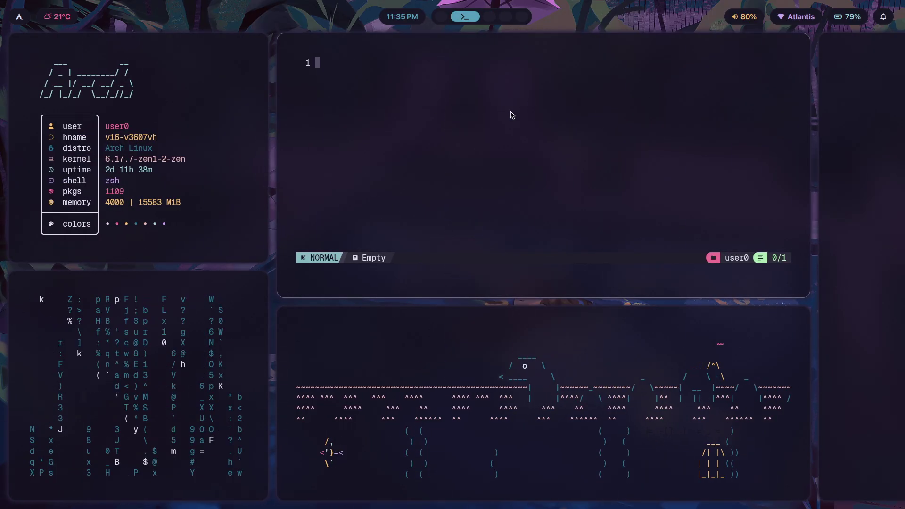
key(super+Right)
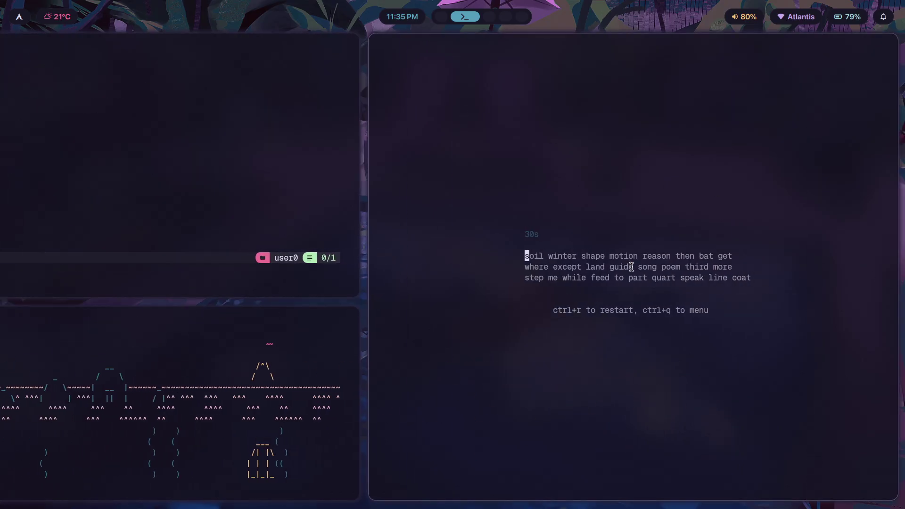
key(super+Left)
key(super+Left)
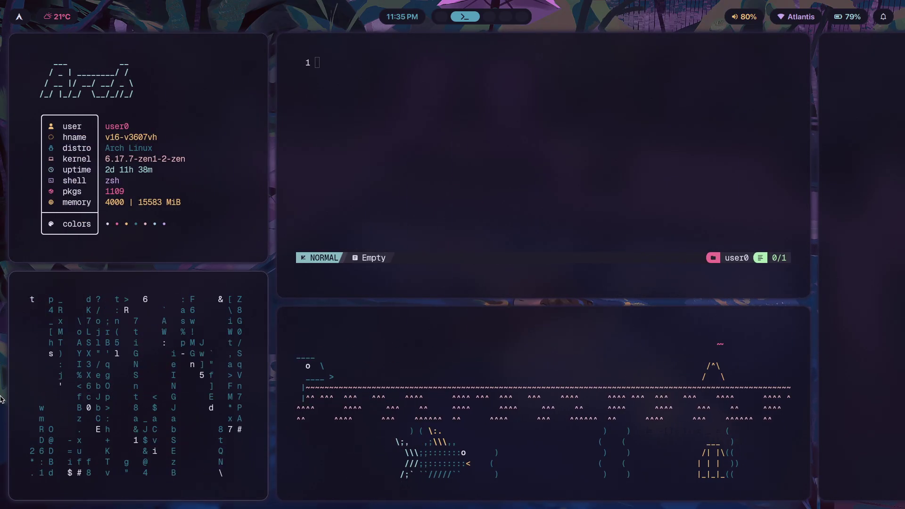
Open a terminal on workspace 1 and enter the command nvim .config/hypr/modules/binds.conf without running it
key(super+1)
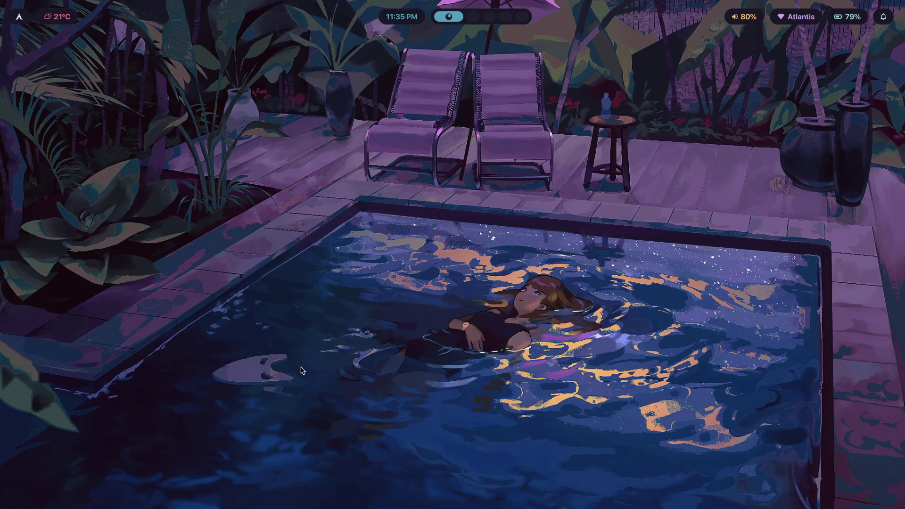
key(super+Return)
key(super+2)
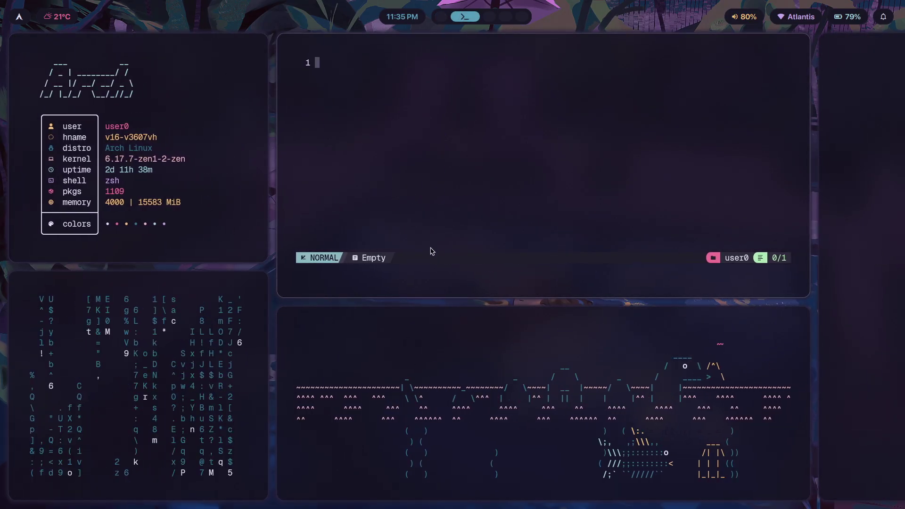
key(super+1)
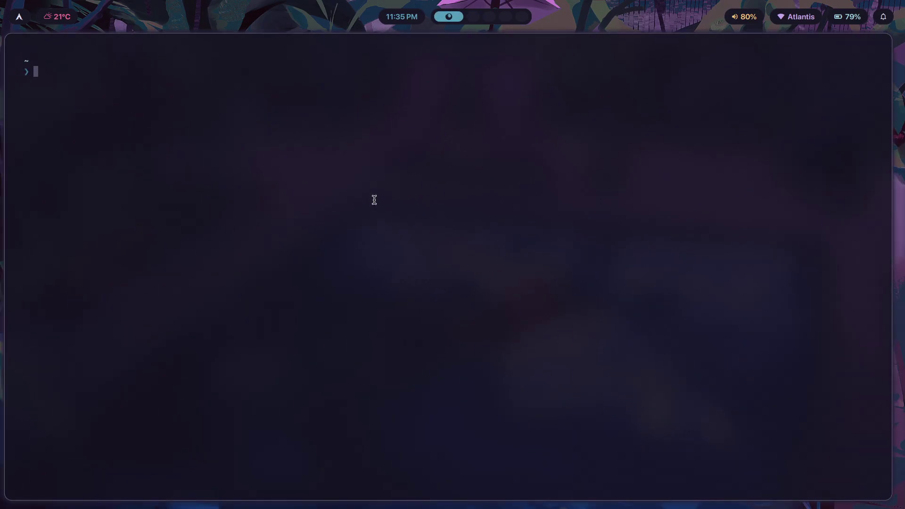
text(nvim .config/hypr/modules/)
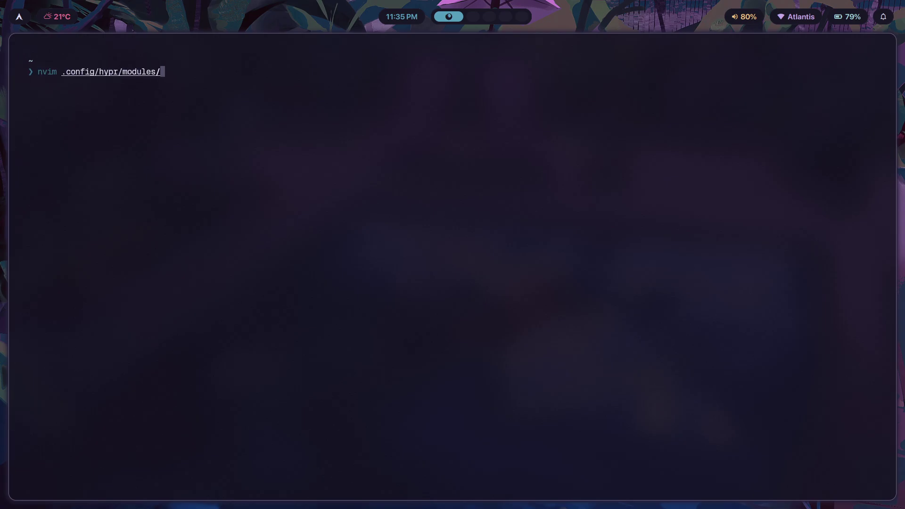
text(binds.conf)
Switch to workspace 3 and apply the everforest-dark theme with the theme selector
key(super+3)
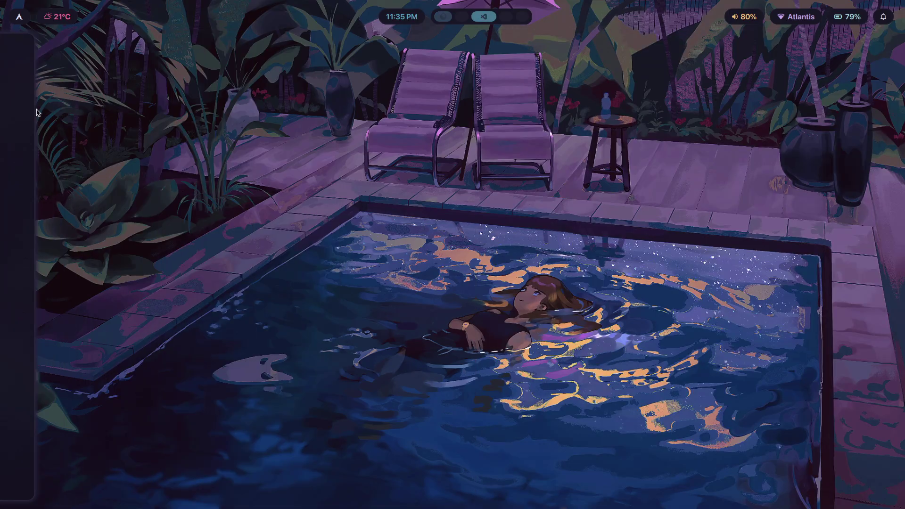
key(super+shift+t)
key(Down)
key(Down)
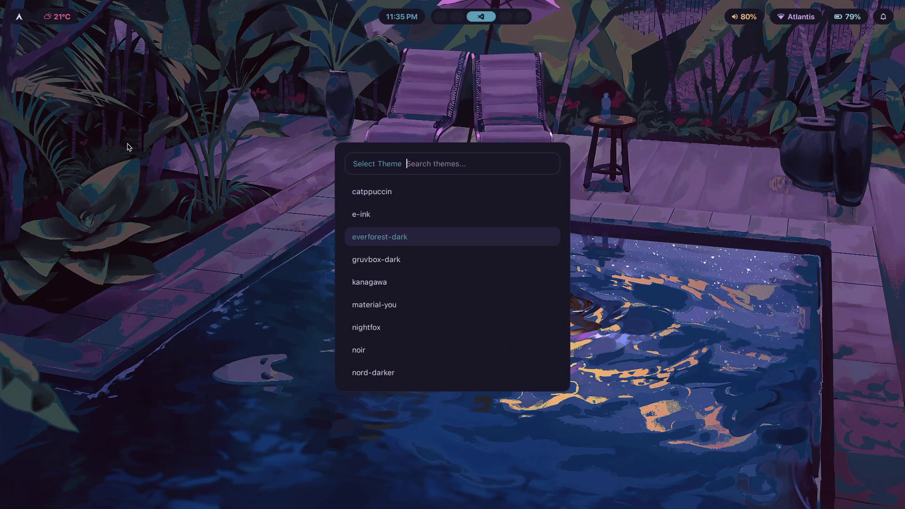
key(Return)
Switch to workspace 2 and apply the gruvbox-dark theme with the theme selector
key(super+2)
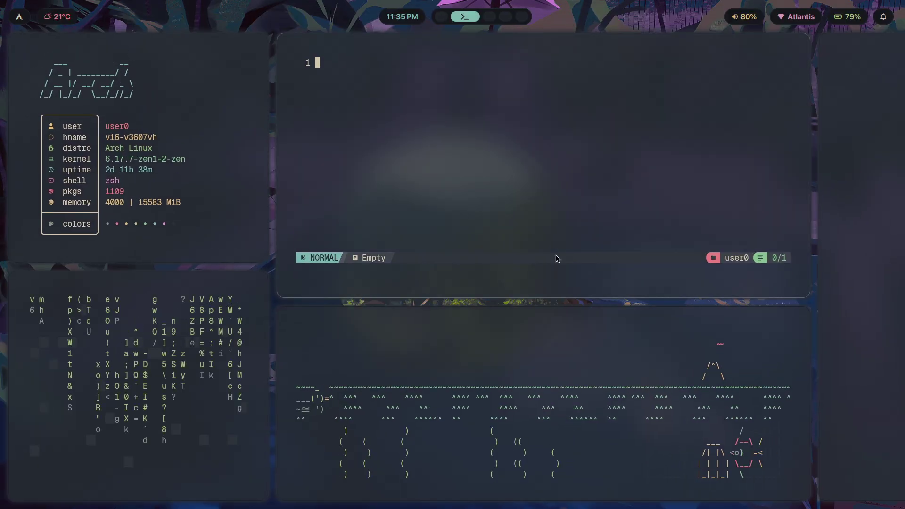
key(super+t)
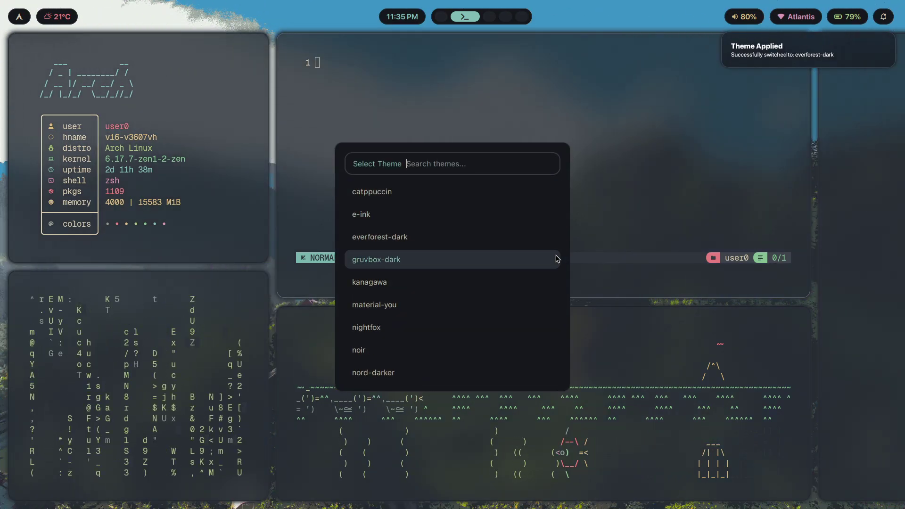
click(557, 258)
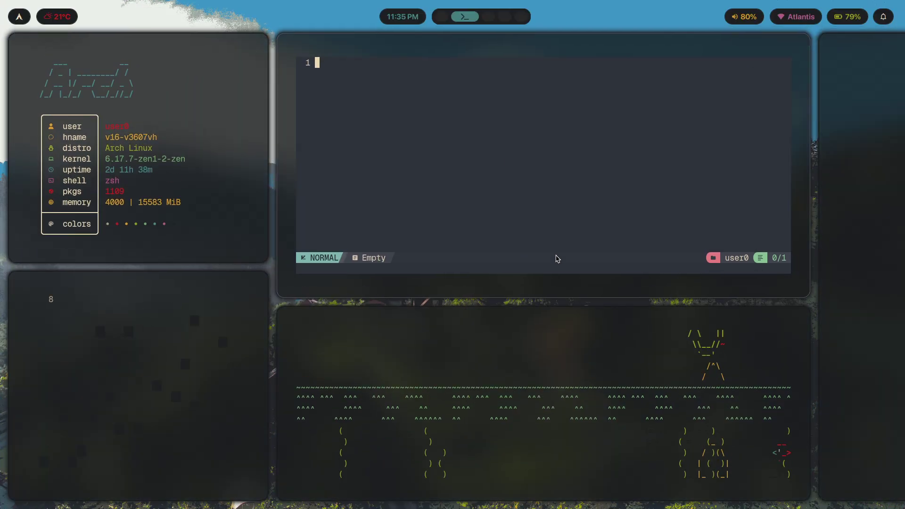
Browse the wallpapers of the current theme and set abstract.png as the wallpaper
key(super+w)
key(Right)
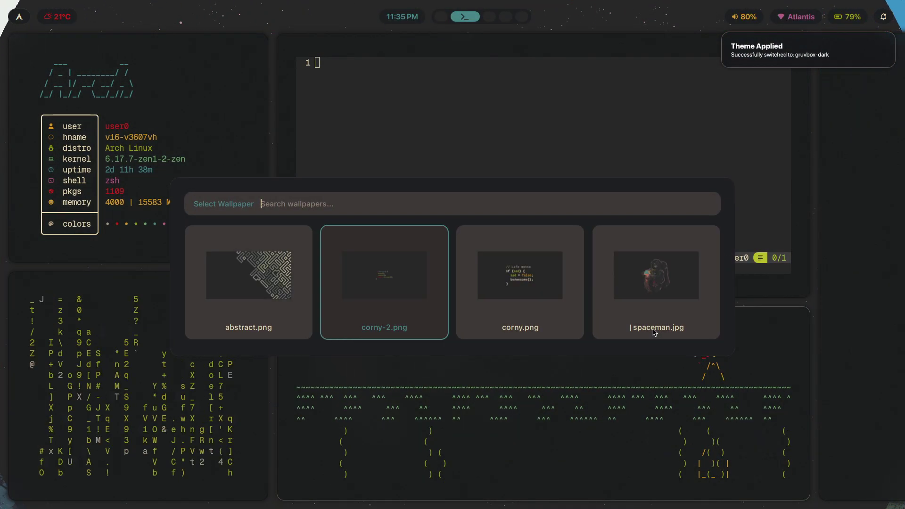
key(Right)
key(Left)
key(Left)
key(Return)
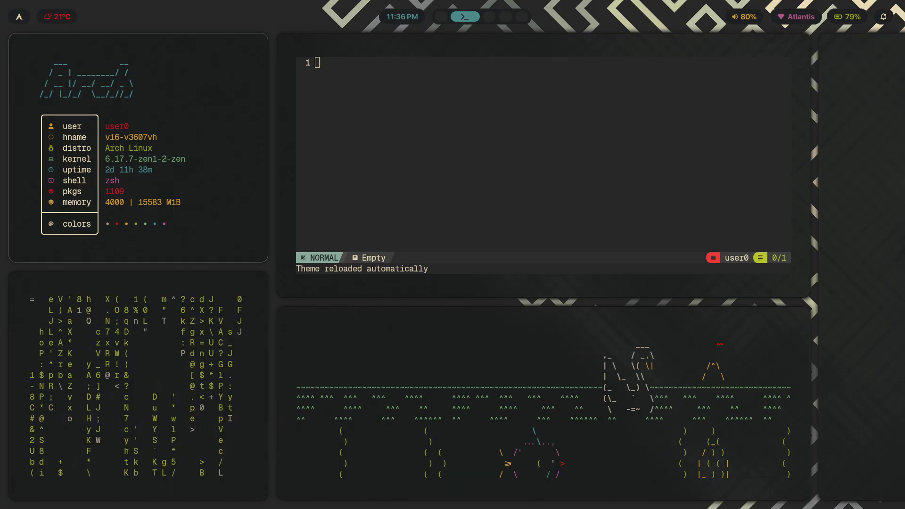
Switch to the browser on workspace 5, look through the HyprAccelerator System Reforging content, and start the Theme Switchers video
key(super+5)
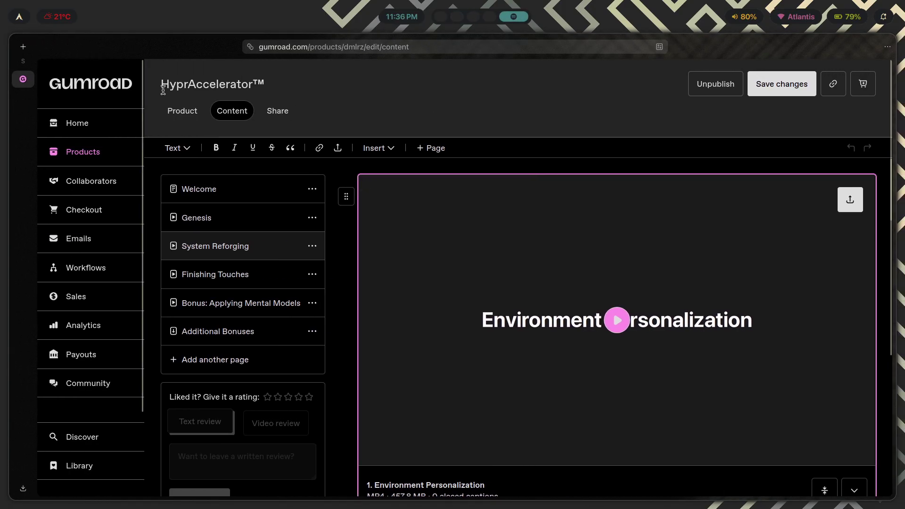
drag(160, 88, 253, 88)
click(229, 86)
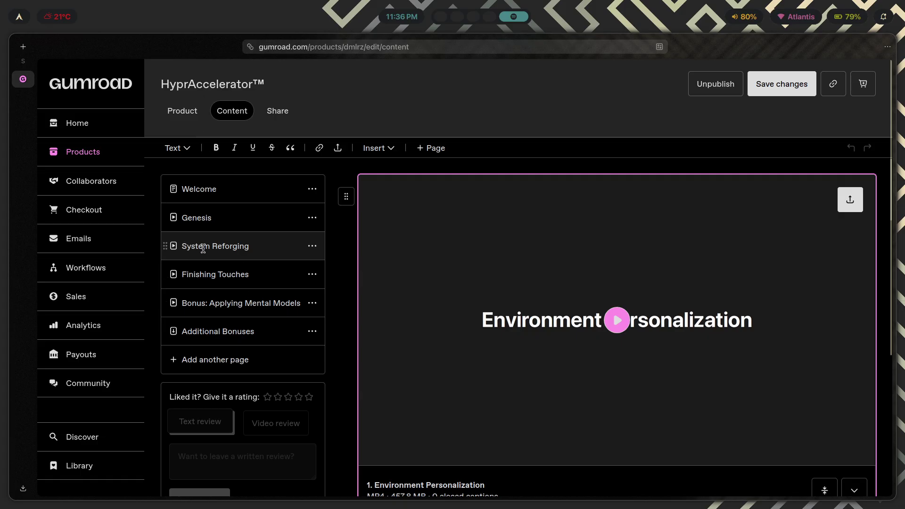
scroll(616, 299, down, 20)
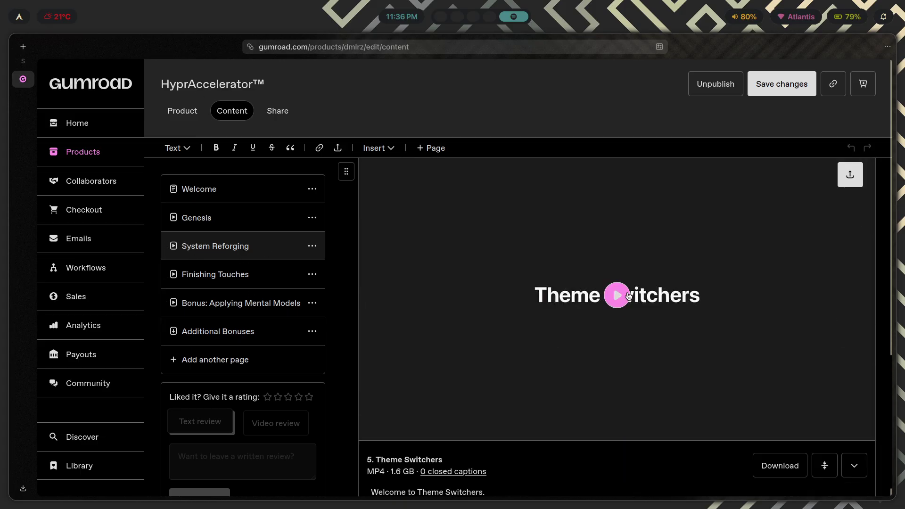
scroll(629, 296, down, 15)
scroll(613, 283, down, 5)
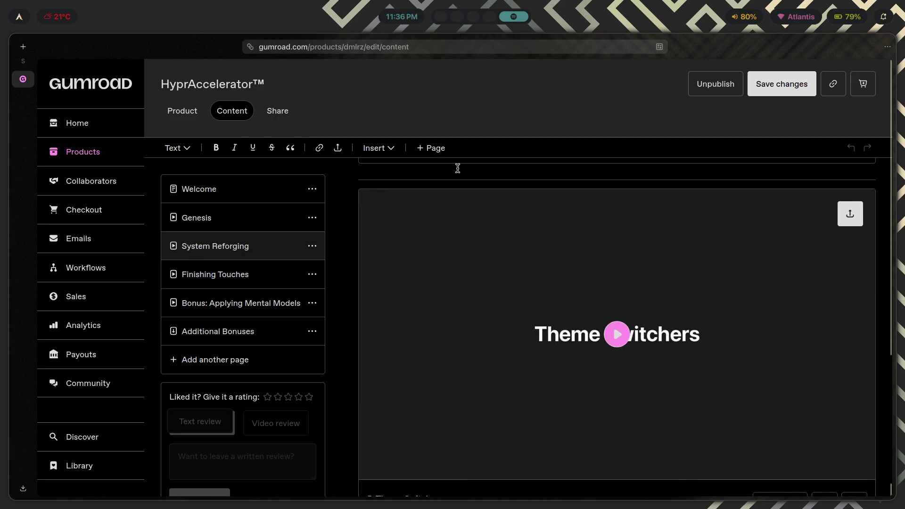
scroll(585, 243, down, 2)
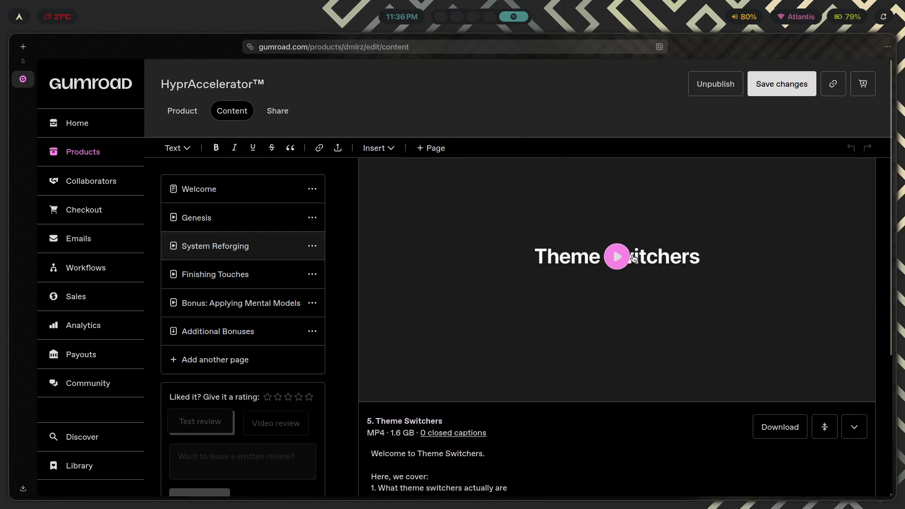
click(554, 262)
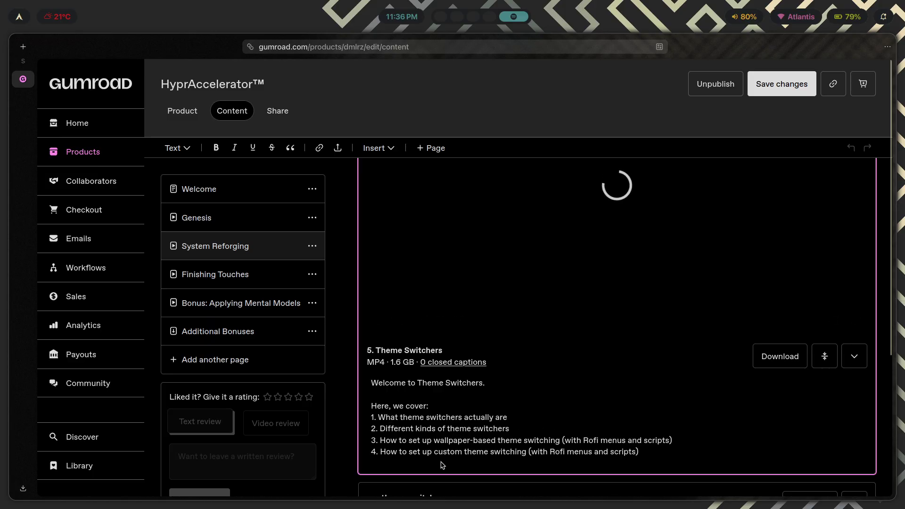
Open the theme selector over the browser, browse its themes, and dismiss it without choosing one
key(super+t)
scroll(394, 224, down, 8)
scroll(418, 260, up, 10)
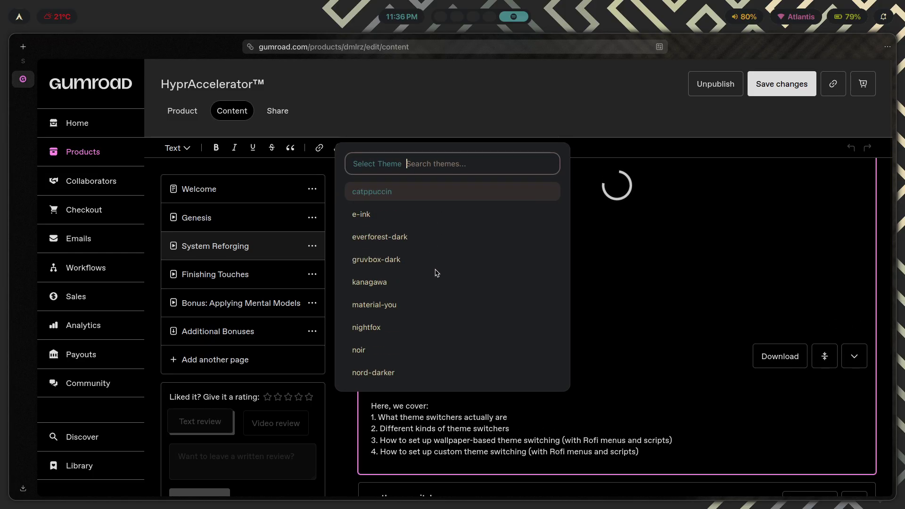
scroll(435, 276, down, 2)
scroll(435, 270, down, 5)
scroll(430, 273, up, 4)
key(Escape)
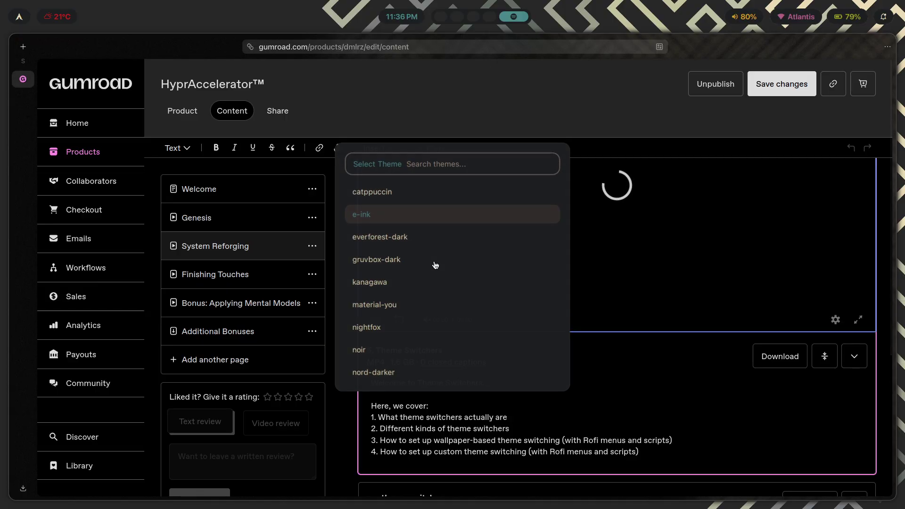
Look at the Finishing Touches page of the HyprAccelerator content in the browser
mouse_move(428, 298)
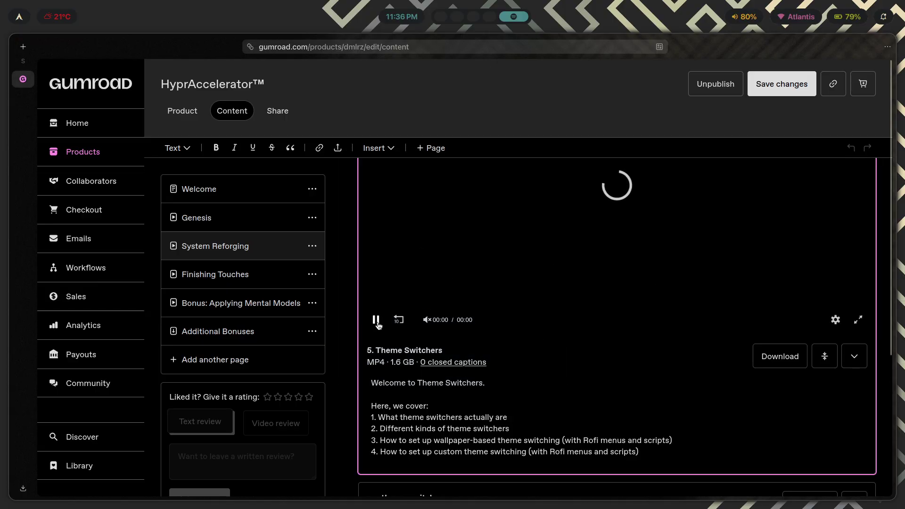
key(super+1)
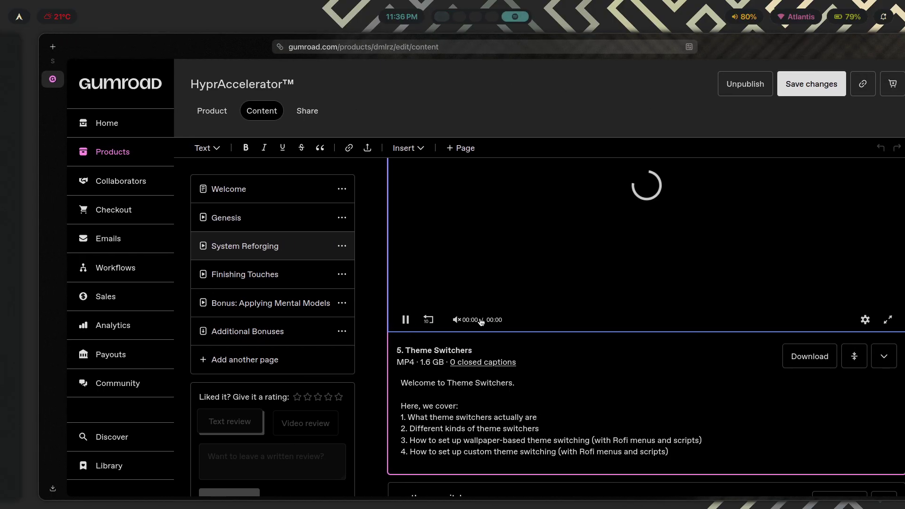
key(super+5)
scroll(573, 297, up, 8)
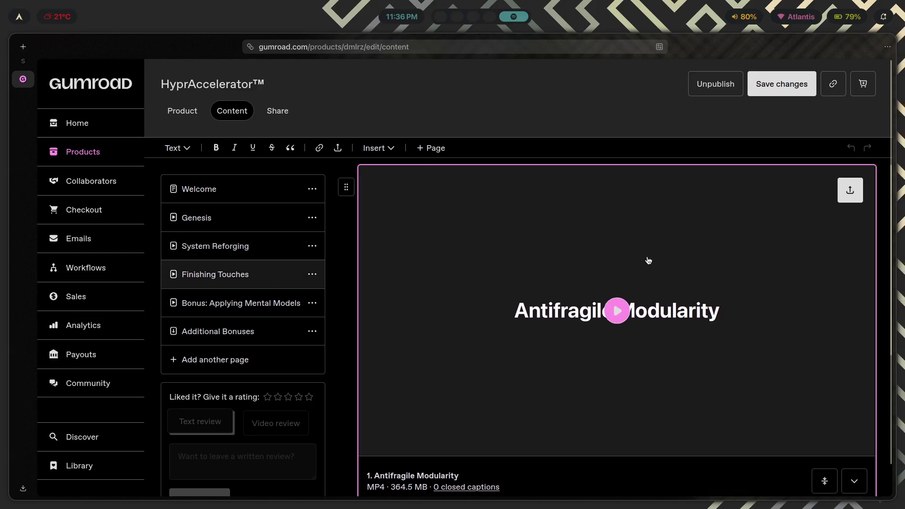
click(266, 254)
Switch to workspace 2 and apply the rose-pine theme with the theme selector
key(super+1)
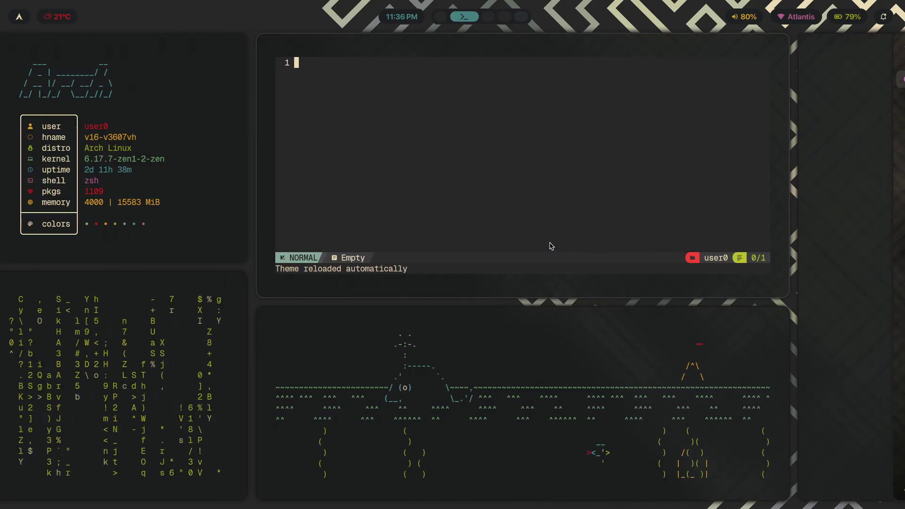
key(super+t)
key(Escape)
key(super+t)
key(Up)
key(Up)
key(Return)
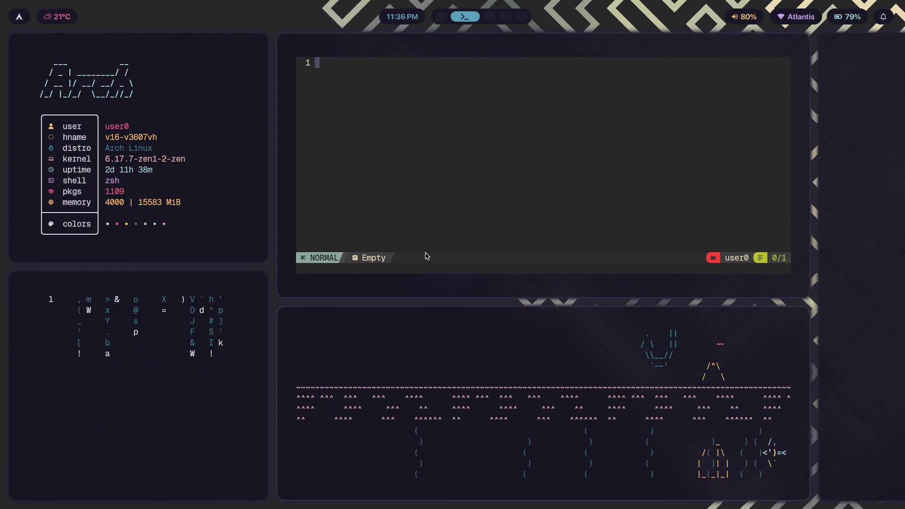
Return to the terminal on workspace 1, open binds.conf in Neovim, and go to the end of the file
key(super+1)
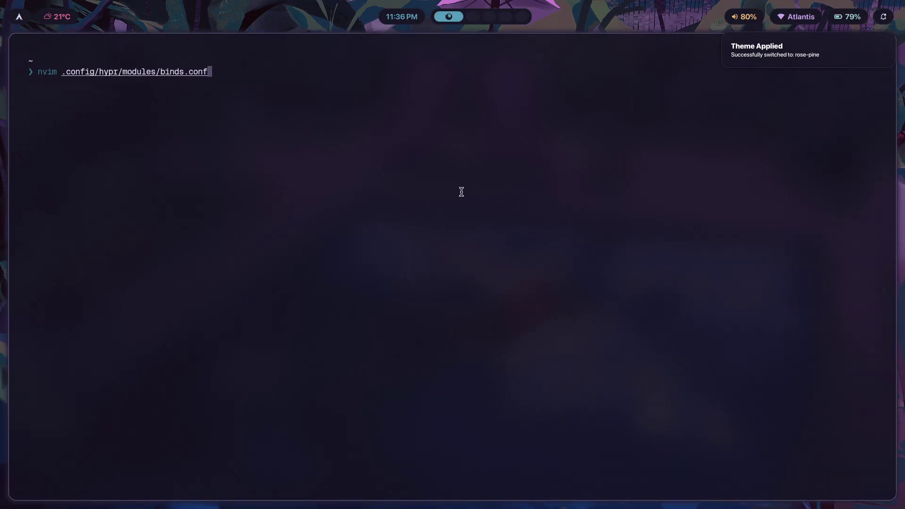
key(Return)
scroll(461, 192, down, 8)
key(shift+g)
Find the Scrolling layout section in binds.conf and examine its keybinds by highlighting the whole block
scroll(565, 277, down, 9)
scroll(213, 252, up, 16)
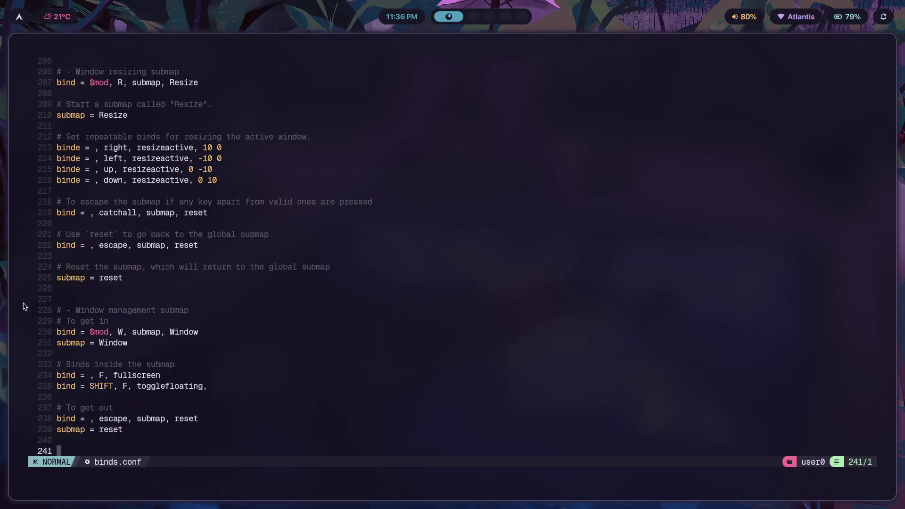
scroll(193, 249, up, 1)
scroll(120, 308, up, 12)
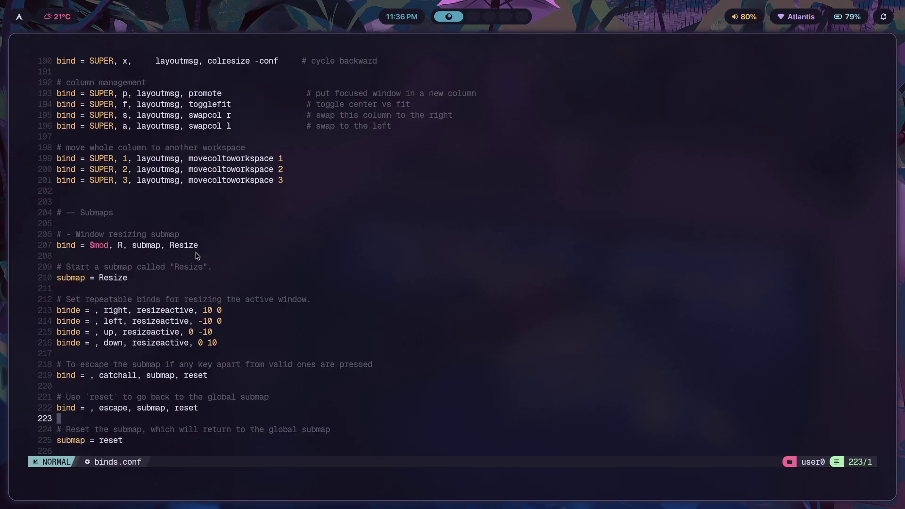
scroll(144, 273, up, 1)
scroll(115, 178, down, 2)
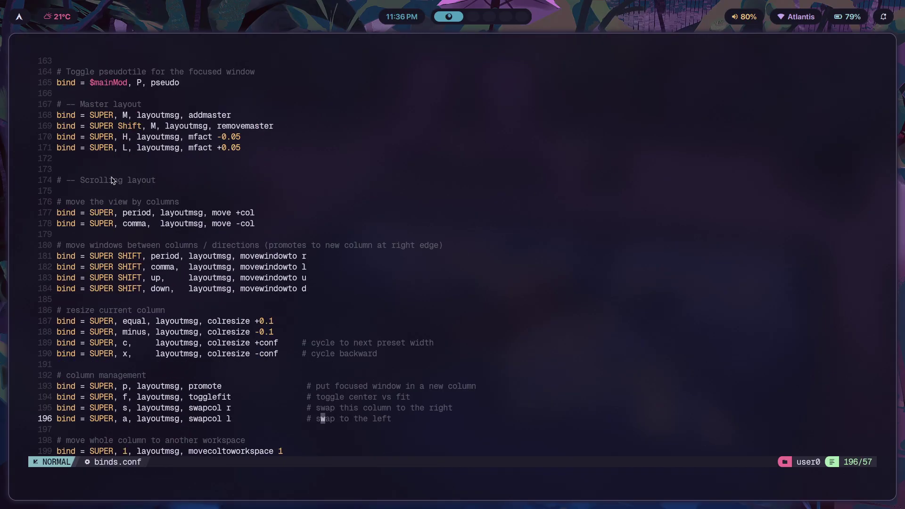
drag(305, 410, 57, 118)
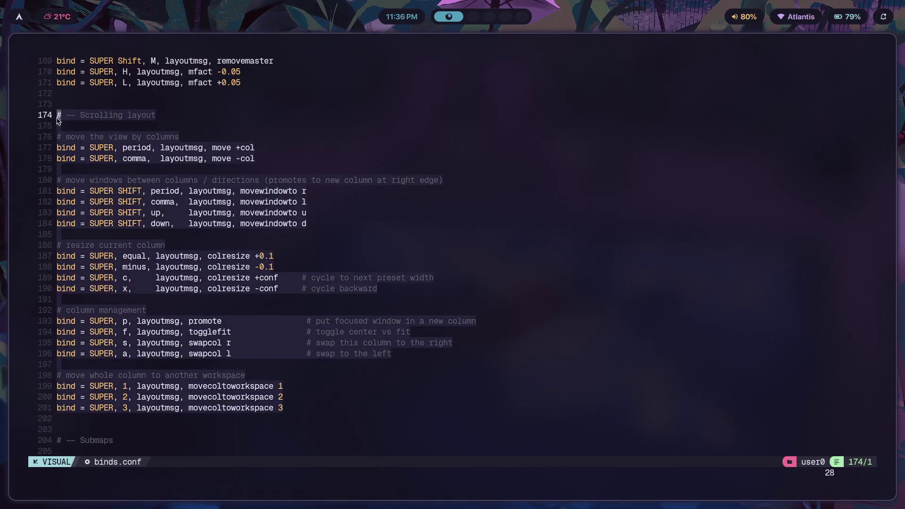
click(120, 158)
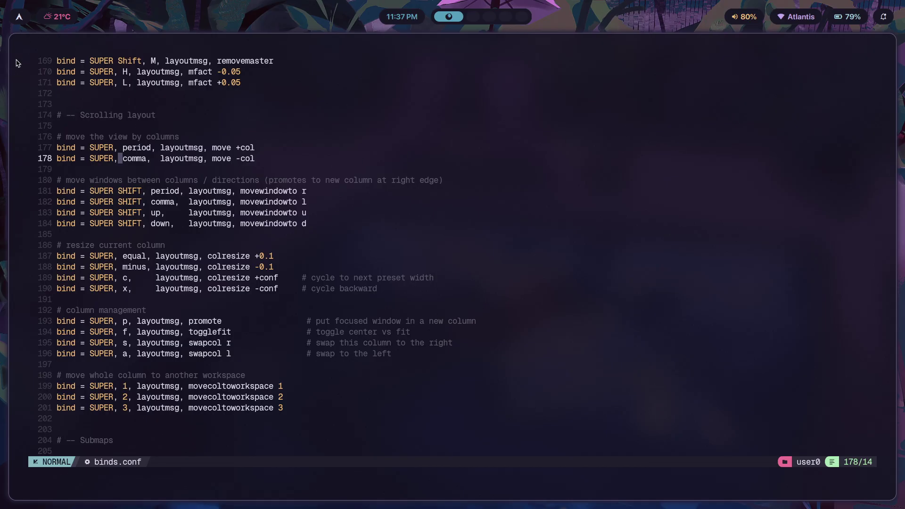
Open a new terminal beside the binds.conf editor and move the view one column back and one column forward
click(178, 148)
key(super+Return)
key(super+comma)
key(super+period)
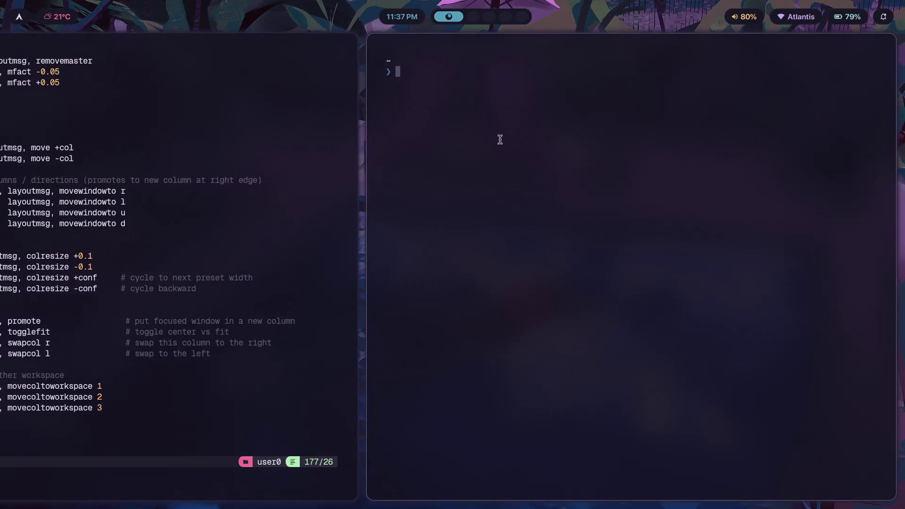
Stack a second terminal in the column beside the binds.conf editor, and close both extra terminals
key(super+Return)
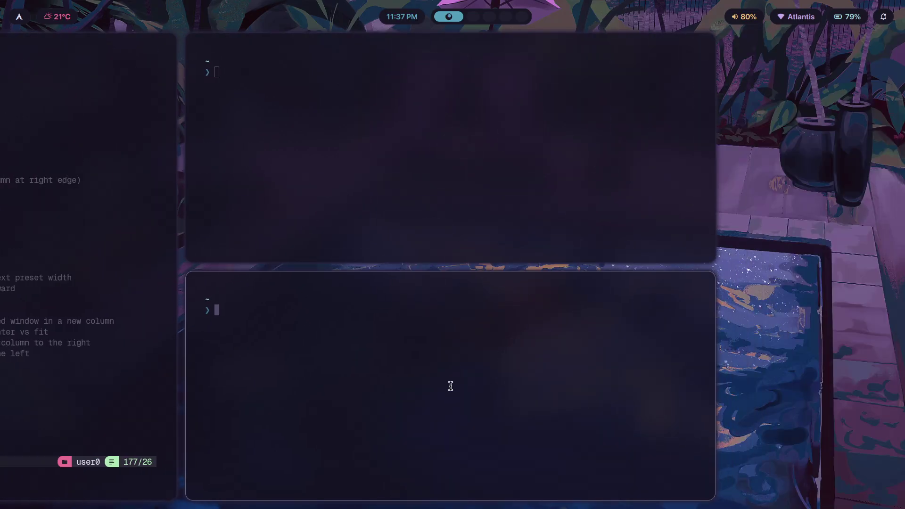
key(super+comma)
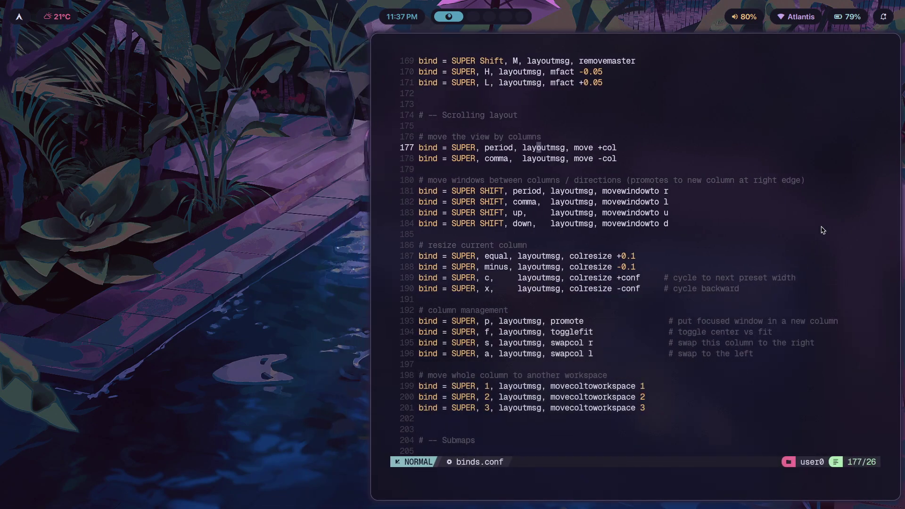
key(super+period)
key(super+q)
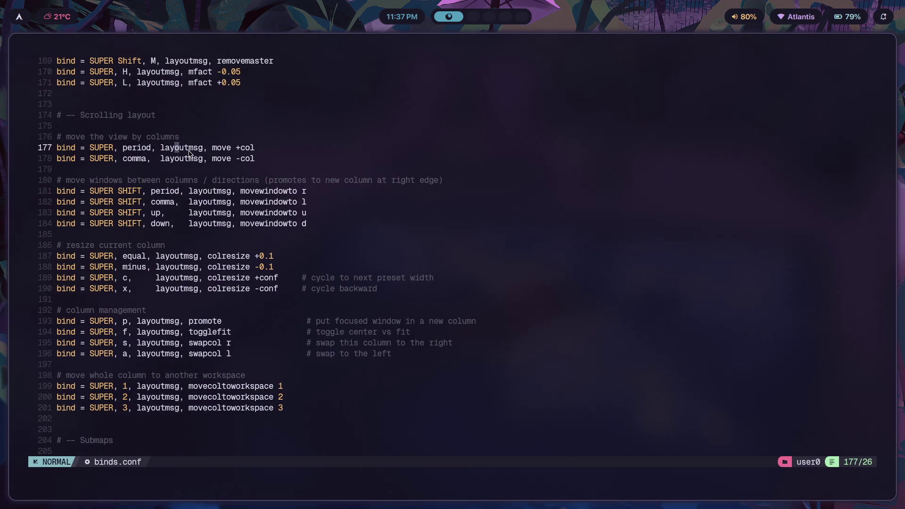
Open two terminals beside the binds.conf editor and move the view back and forth across the columns, ending at the editor
key(super+Return)
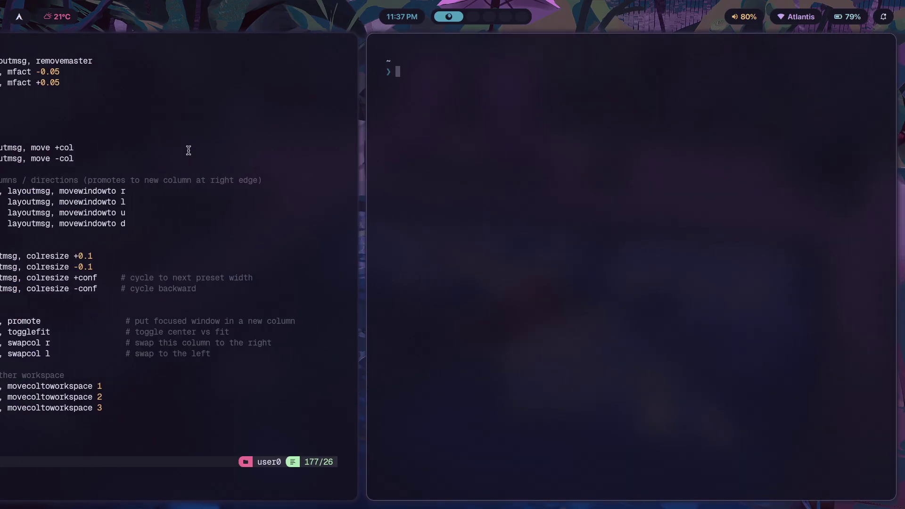
key(super+Return)
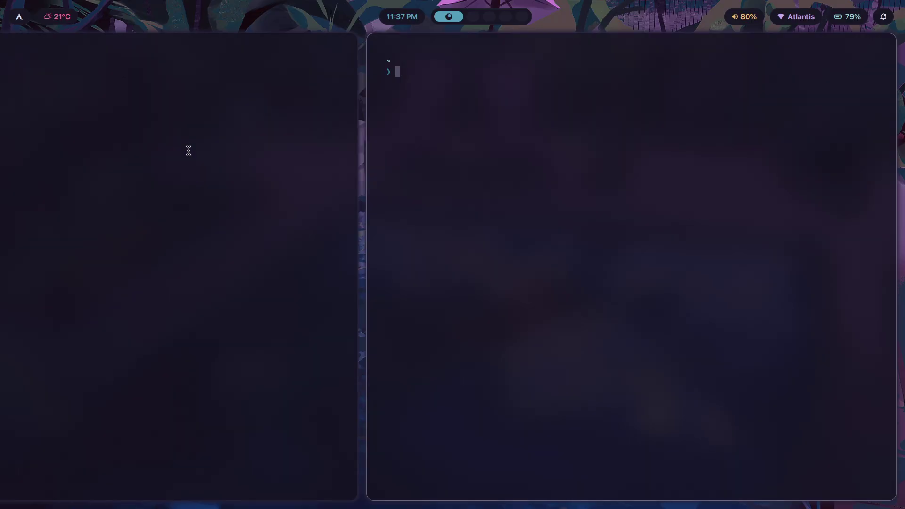
key(super+comma)
key(super+period)
key(super+comma)
key(super+period)
key(super+comma)
key(super+comma)
key(super+period)
key(super+period)
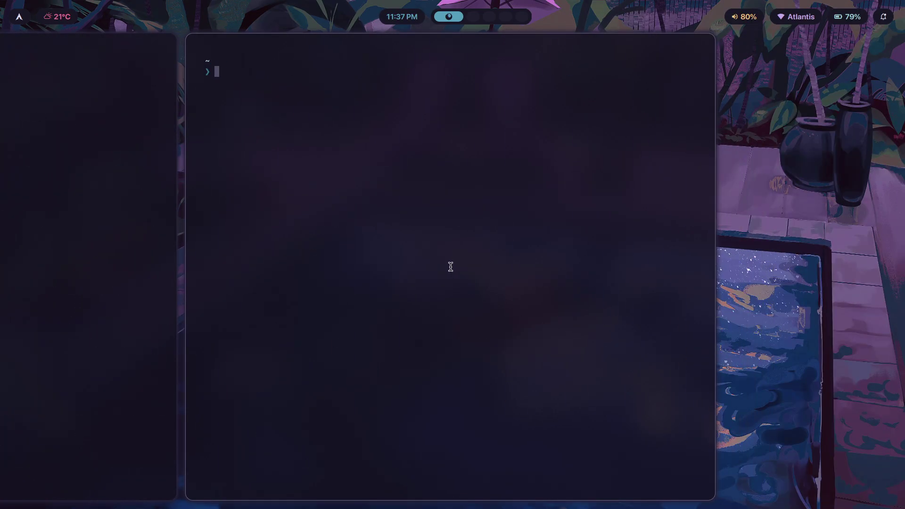
key(super+comma)
key(super+comma)
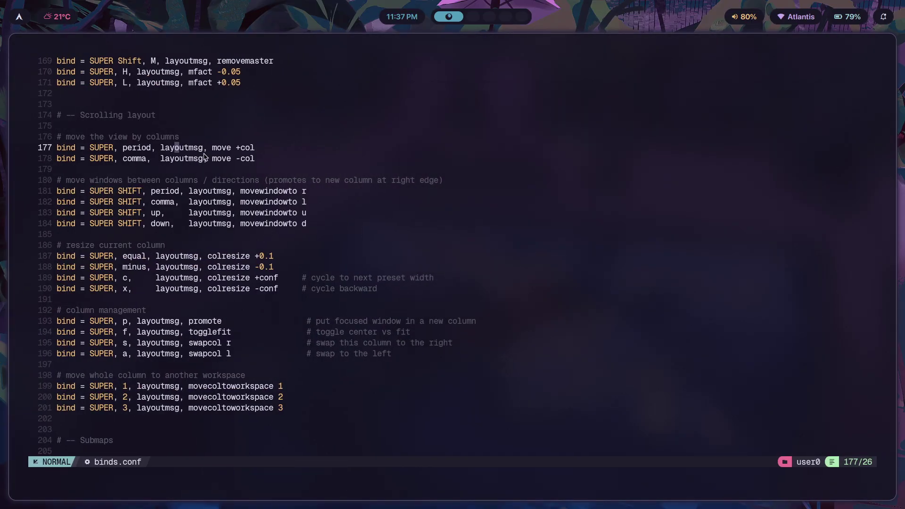
Open two terminals beside the binds.conf editor and move the newer one in and out of the neighbouring column
click(254, 162)
click(345, 213)
key(super+Return)
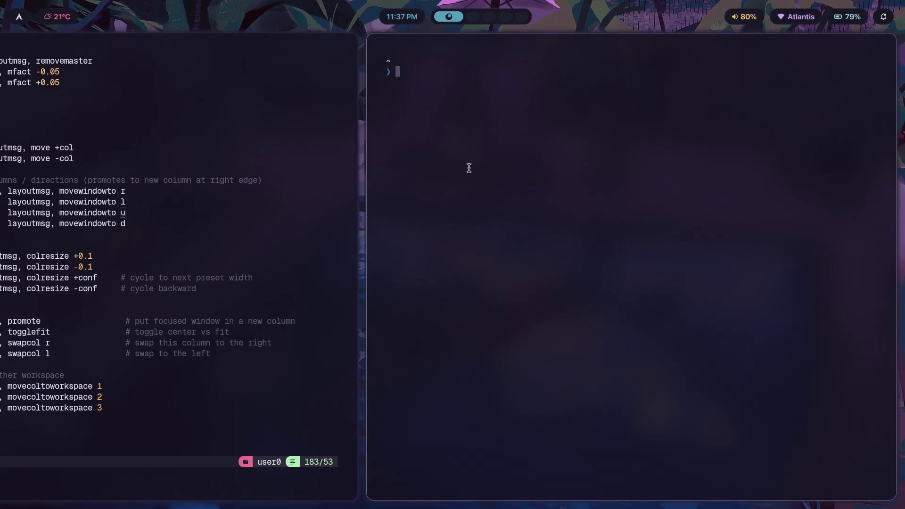
key(super+bracketleft)
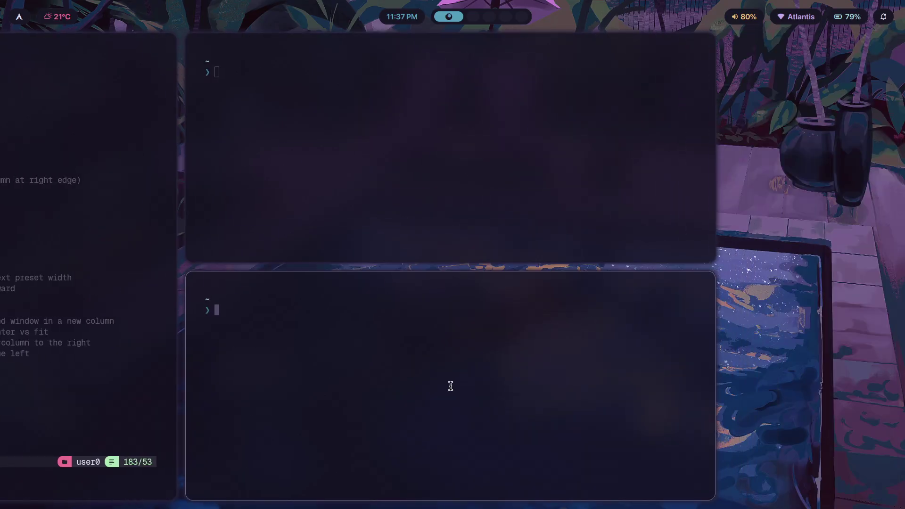
key(super+bracketright)
key(super+bracketleft)
key(super+bracketright)
key(super+Return)
key(super+bracketleft)
Move the focused terminal left and right between columns, and up and down within the shared column
key(super+shift+comma)
key(super+shift+period)
key(super+shift+comma)
key(super+shift+period)
key(super+shift+comma)
key(super+shift+period)
key(super+shift+comma)
key(super+shift+period)
key(super+shift+Down)
key(super+shift+Up)
key(super+shift+Down)
key(super+Up)
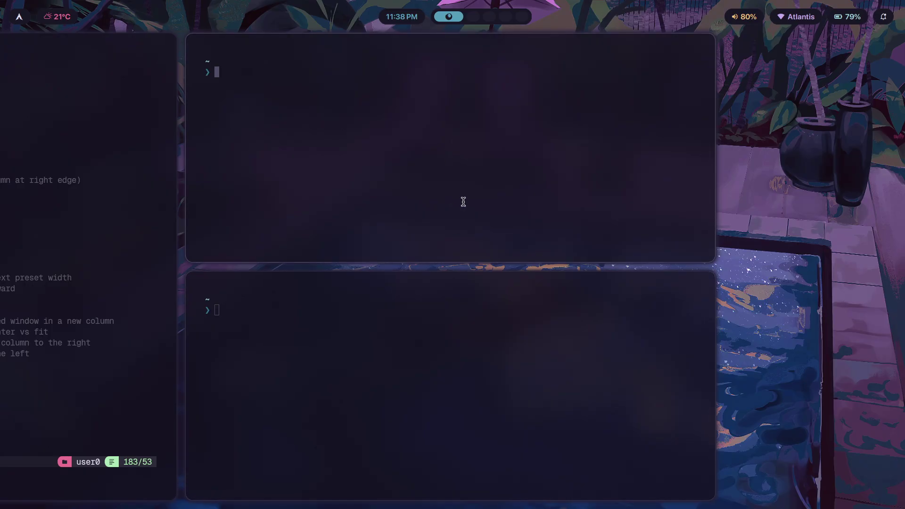
Return to the binds.conf editor and highlight the binds for moving windows between columns and directions
key(super+Left)
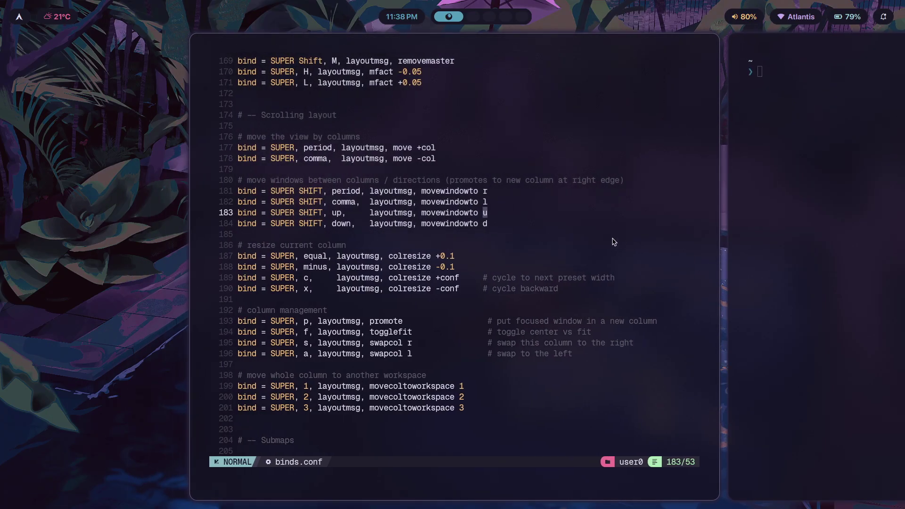
drag(555, 226, 227, 172)
click(343, 213)
drag(541, 238, 420, 192)
click(497, 223)
Highlight the column resize binds in binds.conf and widen the editor column by three 0.1 increments
scroll(532, 229, down, 1)
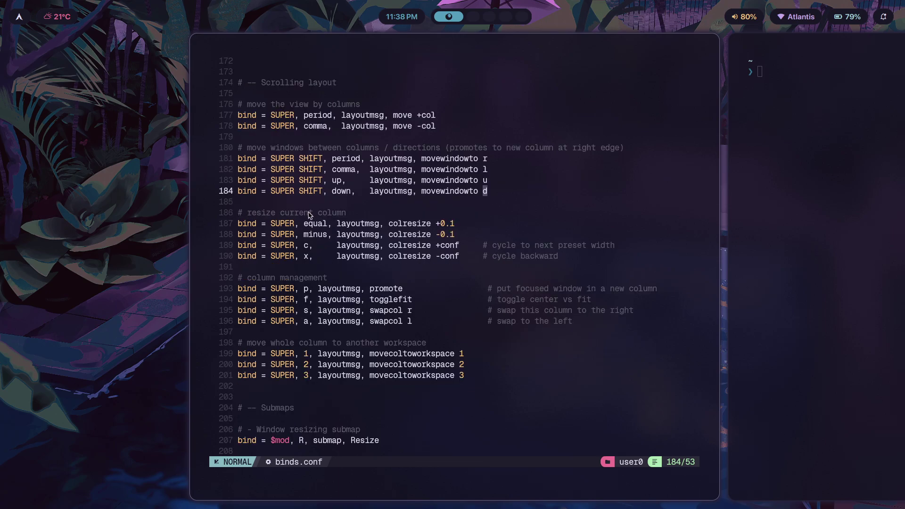
drag(452, 255, 351, 213)
click(365, 234)
key(super+equal)
key(super+equal)
key(super+equal)
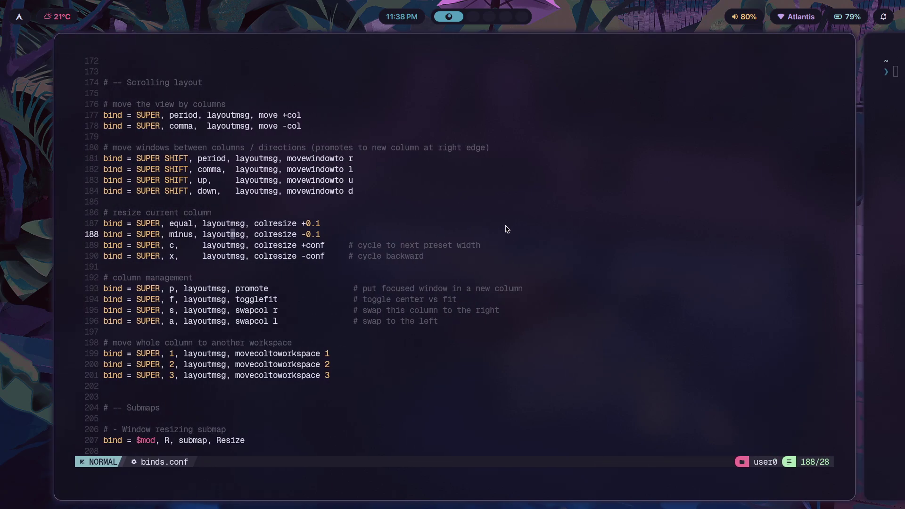
Cycle the editor column forward repeatedly through the preset widths
key(super+c)
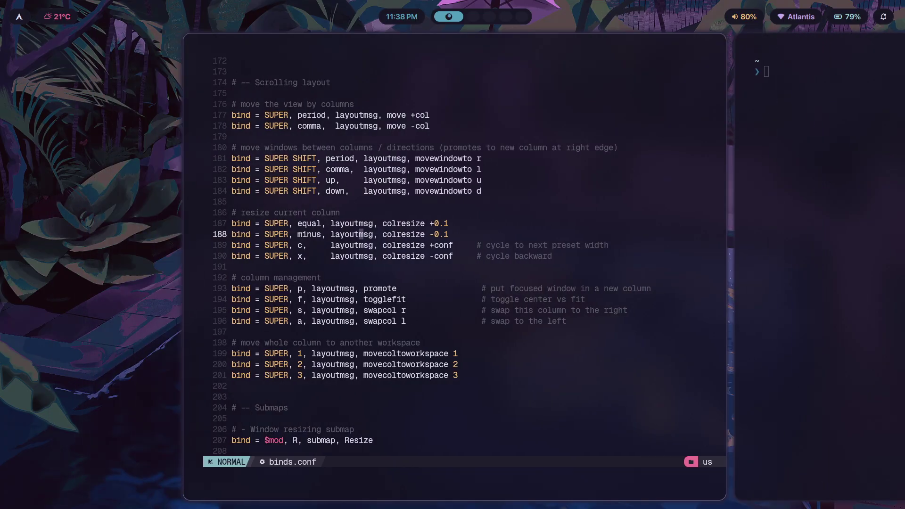
key(super+c)
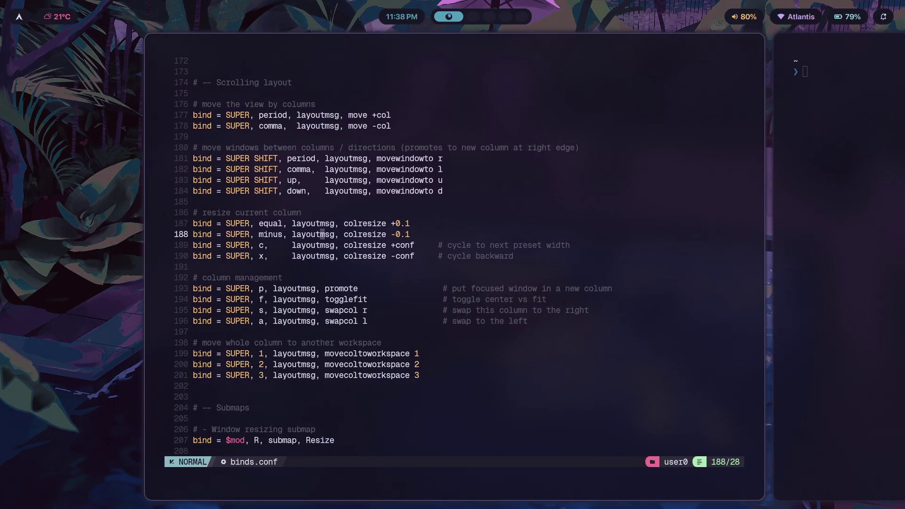
click(409, 234)
click(357, 259)
key(super+c)
key(super+c)
key(super+c)
key(super+c)
key(super+c)
key(super+c)
key(super+c)
key(super+c)
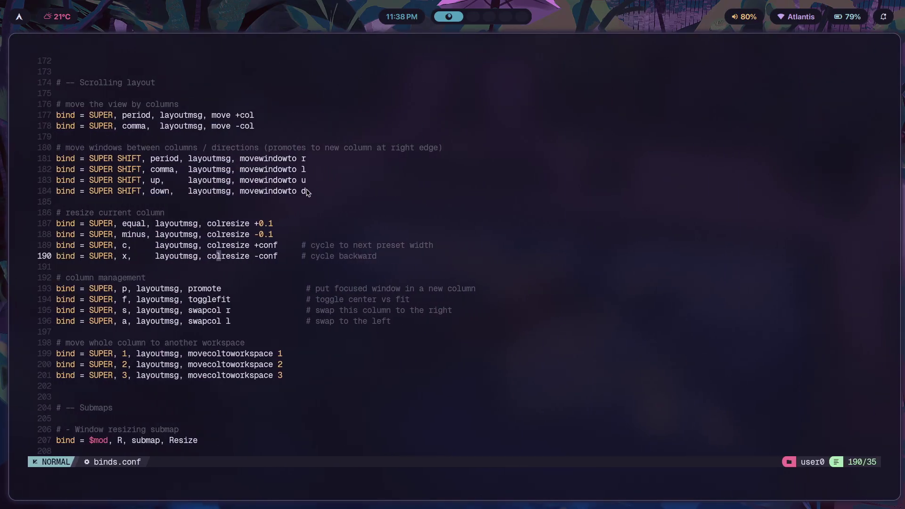
Cycle the editor column backward and forward between preset widths, highlighting the colresize +conf bind
key(super+x)
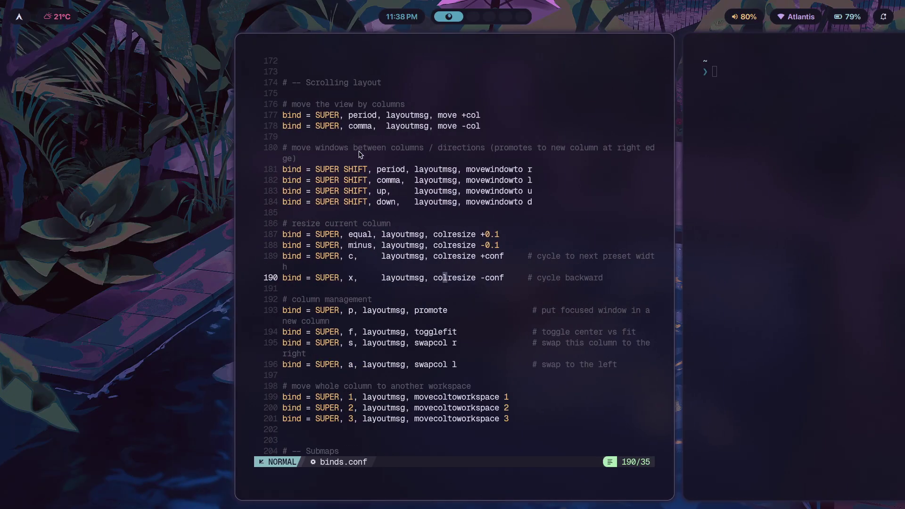
key(super+c)
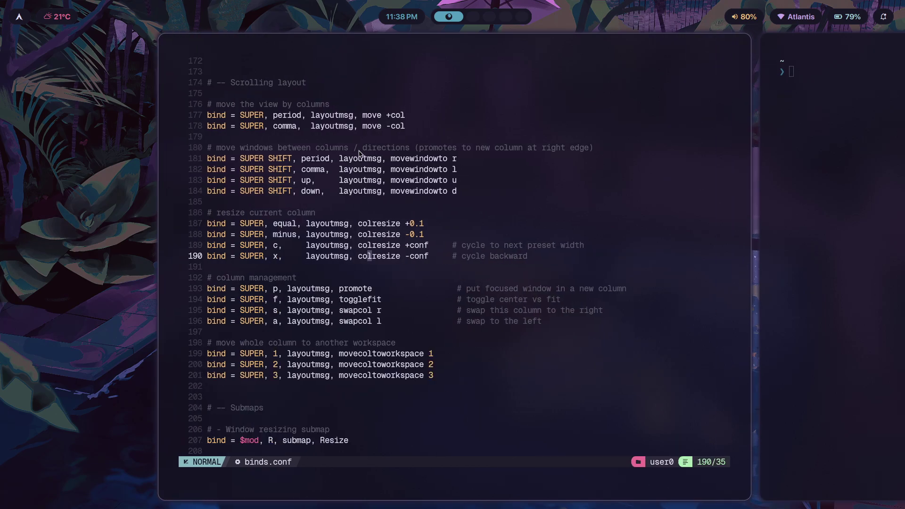
key(super+c)
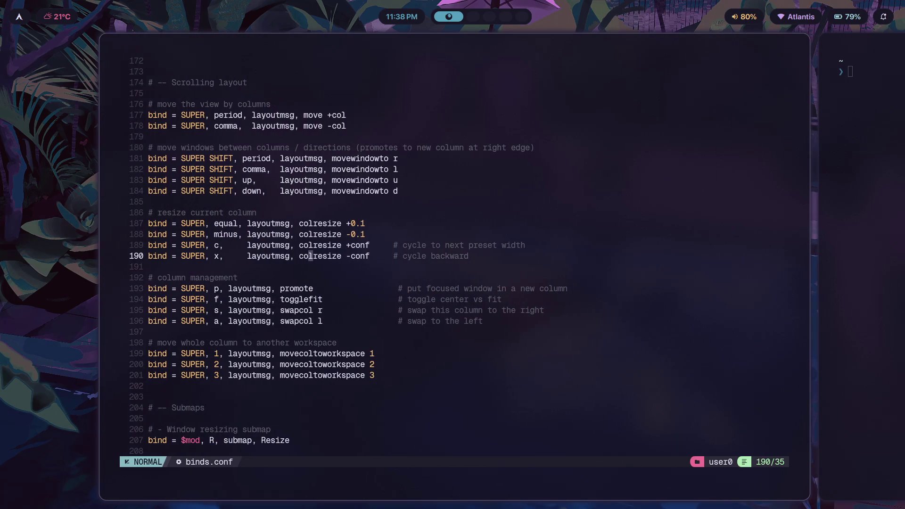
key(super+c)
key(super+x)
drag(367, 247, 343, 248)
key(super+c)
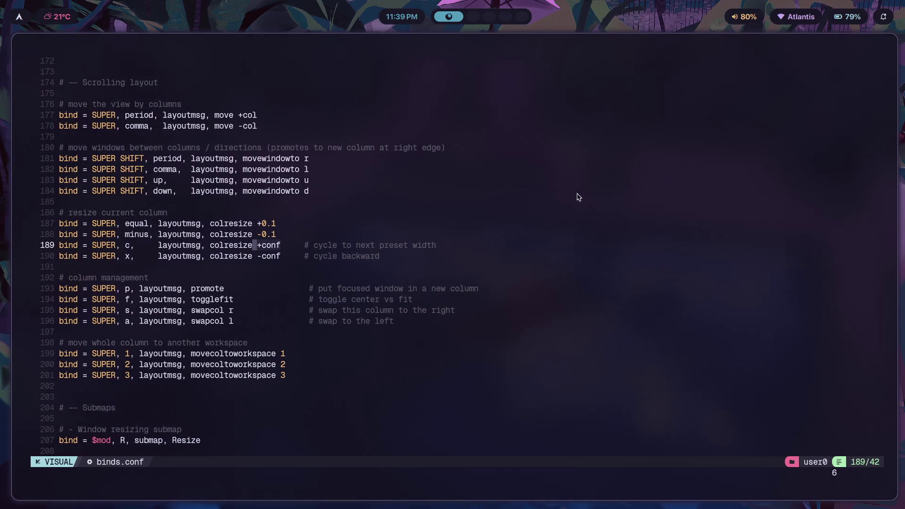
key(super+x)
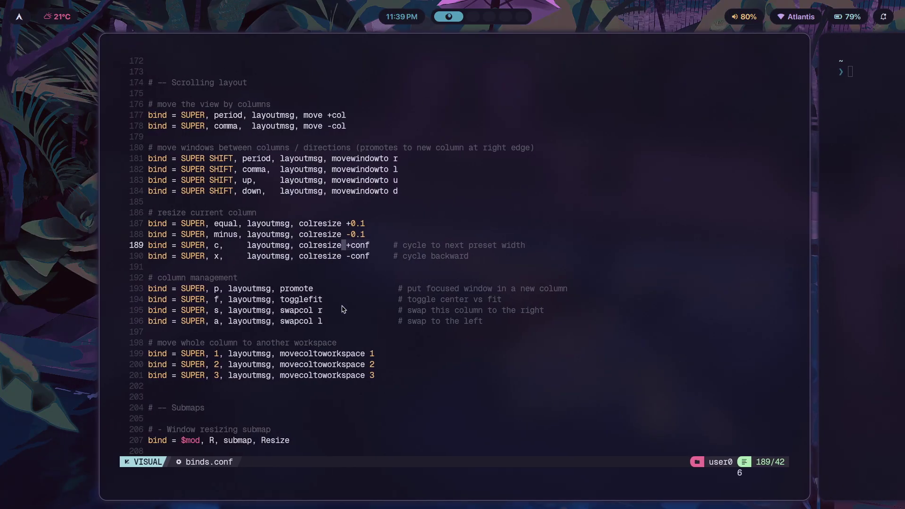
Go to the column management section of binds.conf and place the cursor on the promote bind in line 193
scroll(344, 307, down, 1)
drag(306, 288, 311, 288)
scroll(226, 226, down, 2)
scroll(199, 212, up, 1)
click(224, 225)
key(Escape)
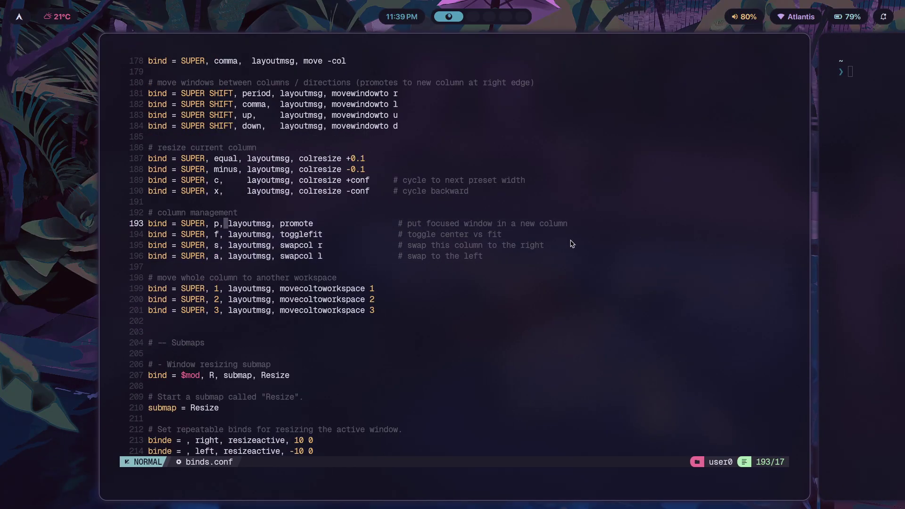
Stack the two terminals in one column and label their prompts window1 and window2
key(super+period)
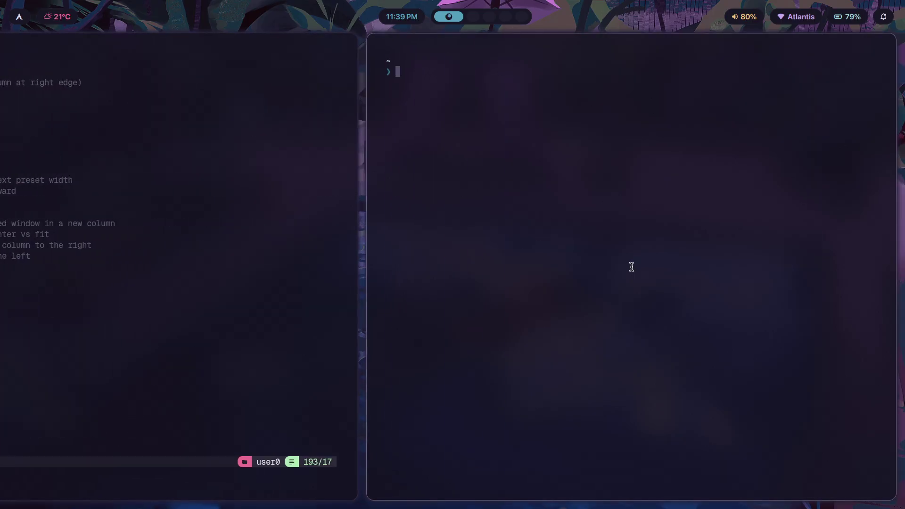
key(super+period)
key(super+shift+comma)
mouse_move(448, 208)
key(BackSpace)
key(BackSpace)
text(window1)
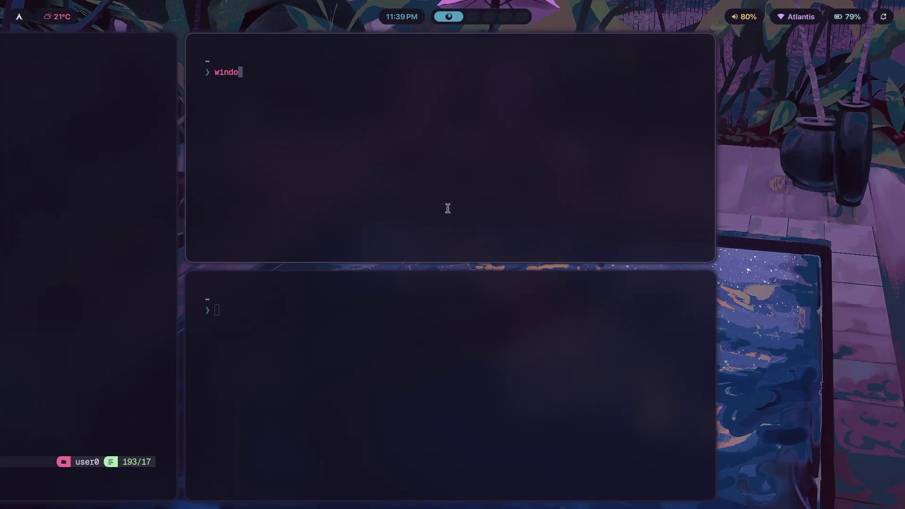
click(375, 423)
text(window2)
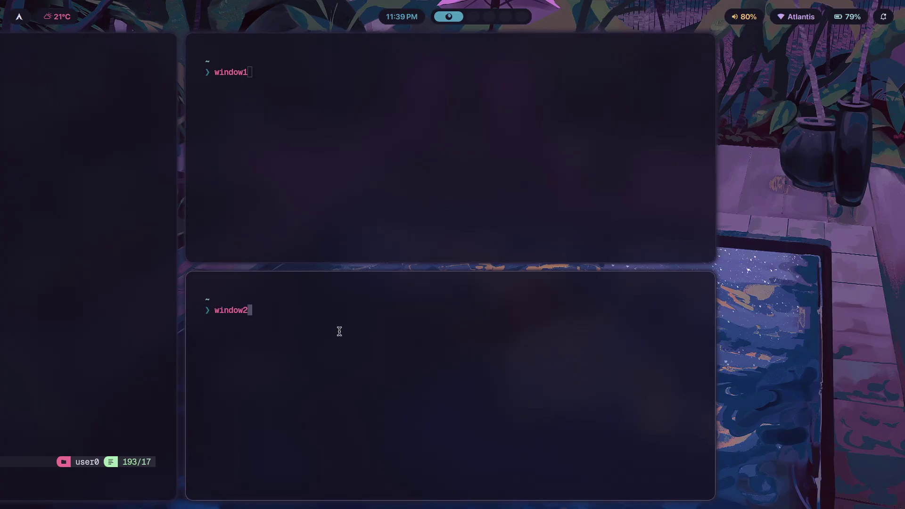
Promote the window2 terminal to its own column and return it below window1, and close window2
key(super+bracketright)
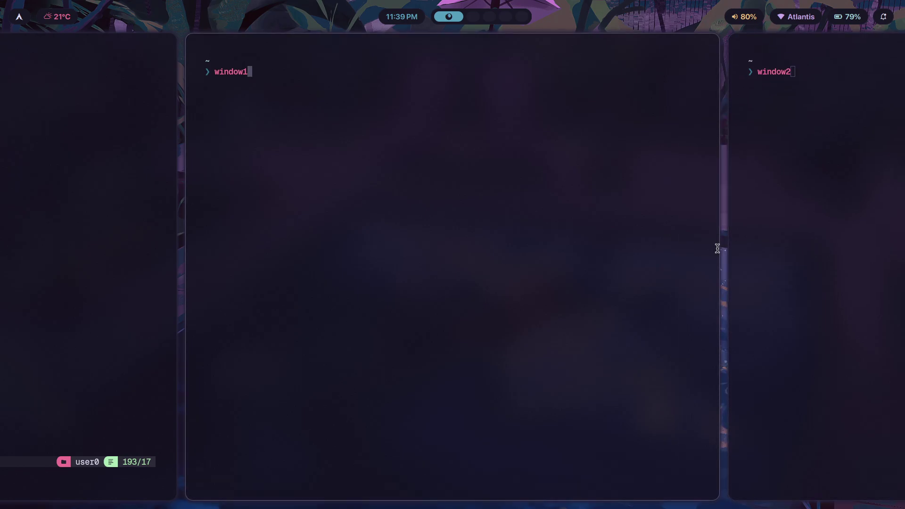
mouse_move(740, 252)
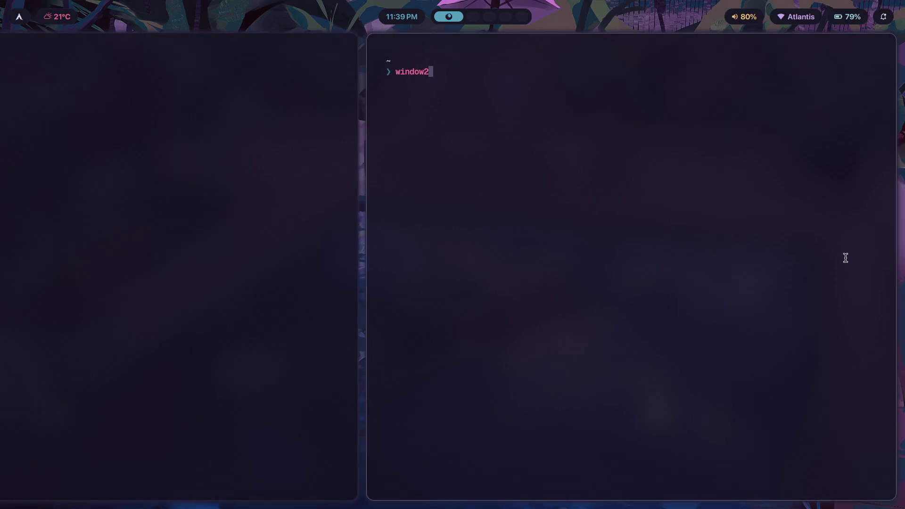
key(super+bracketleft)
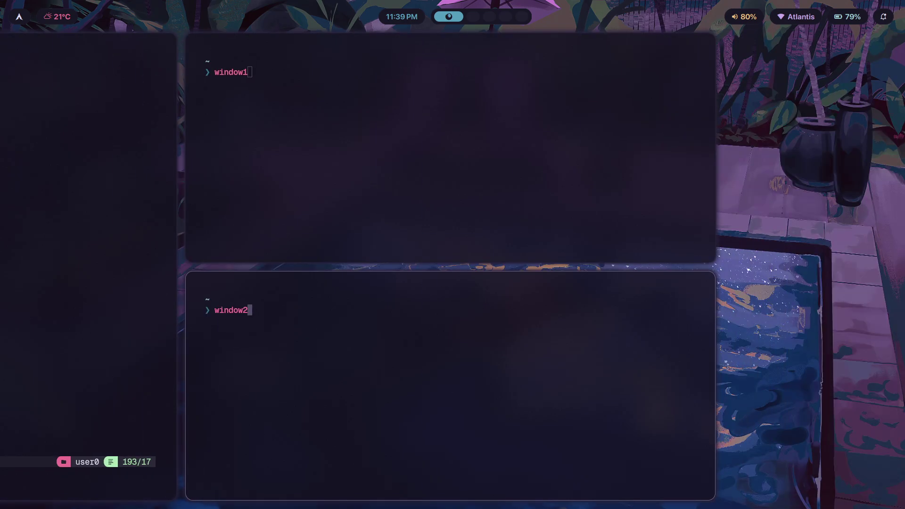
key(super+q)
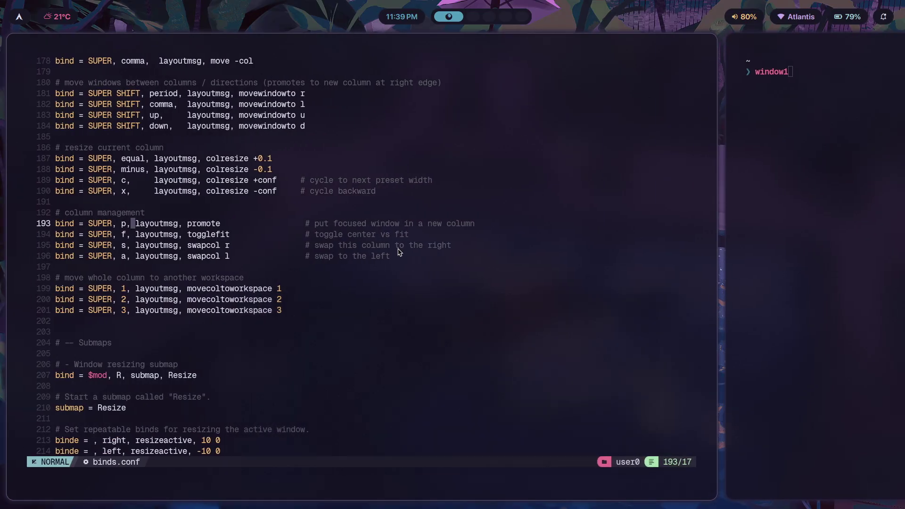
Toggle the scrolling layout from fit to centered columns and move the view one column forward and back
click(218, 224)
click(147, 228)
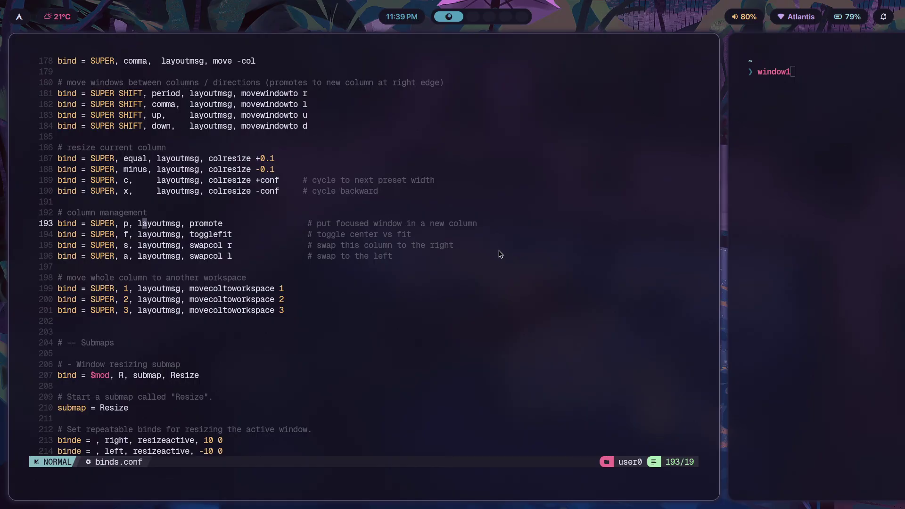
key(super+f)
key(super+period)
key(super+comma)
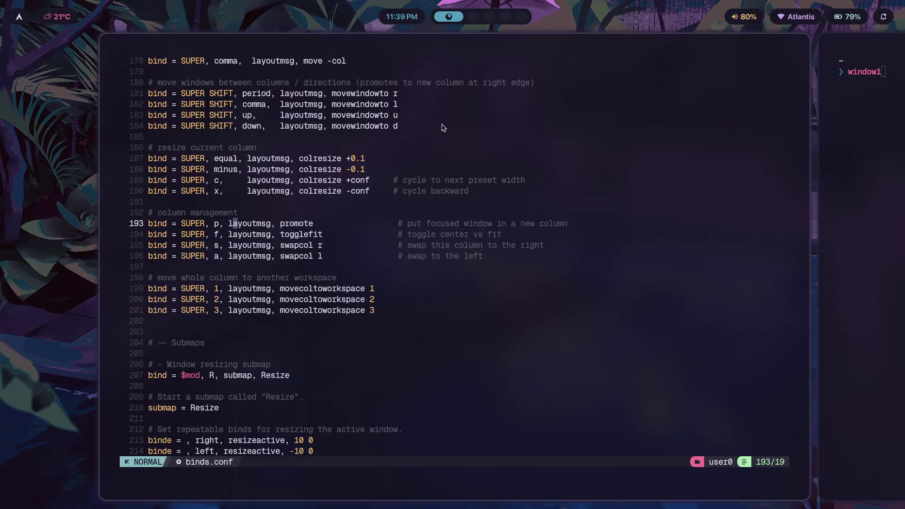
Toggle the layout back to fit and switch several times between the binds.conf editor and the window1 terminal
key(super+f)
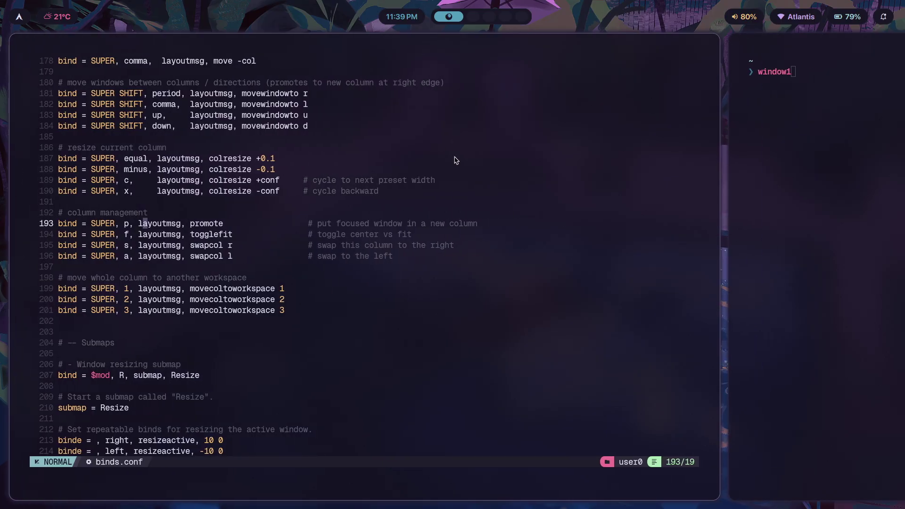
key(super+period)
key(super+comma)
key(super+period)
key(super+Left)
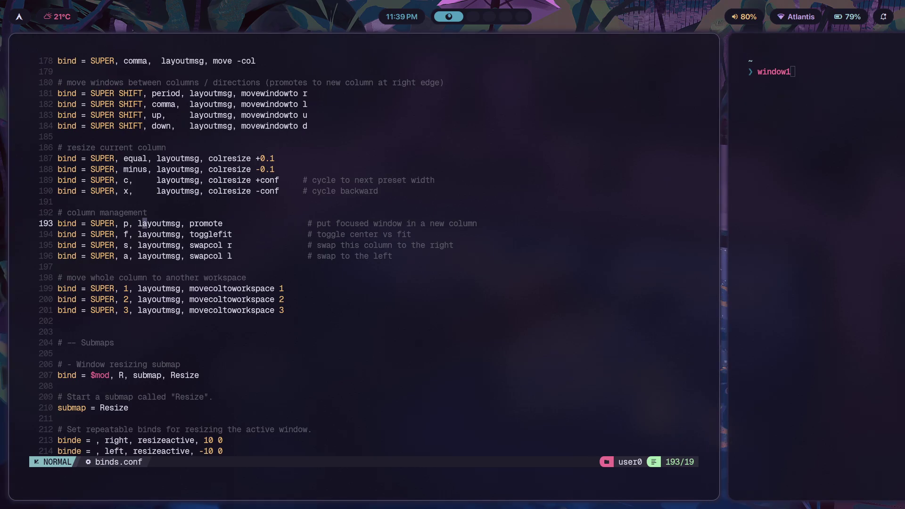
key(super+Right)
key(super+Left)
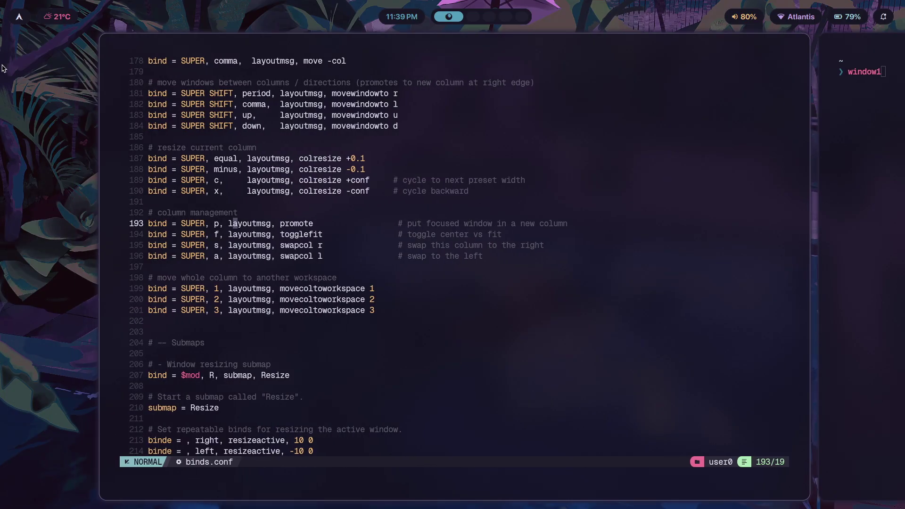
Enter DCD after window1 in the terminal and move the view back and forth between it and the binds.conf editor
key(super+Right)
text(DCD)
key(super+Left)
key(super+period)
key(super+comma)
key(super+period)
key(super+comma)
key(super+period)
key(super+comma)
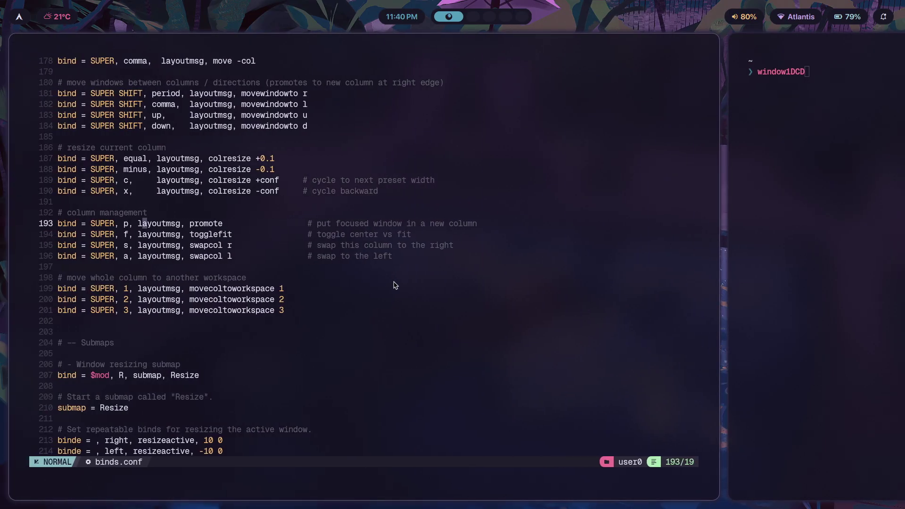
Stack two terminals in one column beside the binds.conf editor, with window1 entered in the upper and window2 in the lower
click(245, 256)
mouse_move(822, 275)
key(ctrl+c)
key(super+Return)
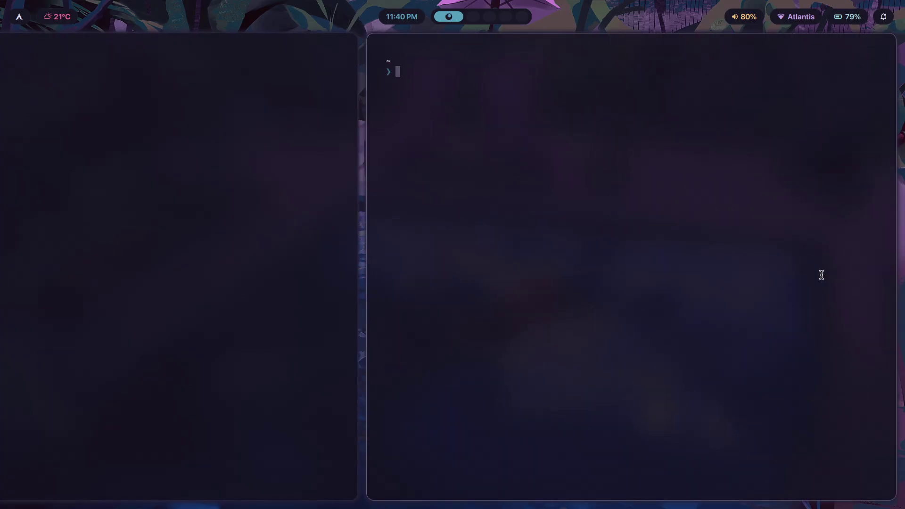
key(super+shift+Left)
text(window1)
click(270, 386)
text(window2)
key(super+Left)
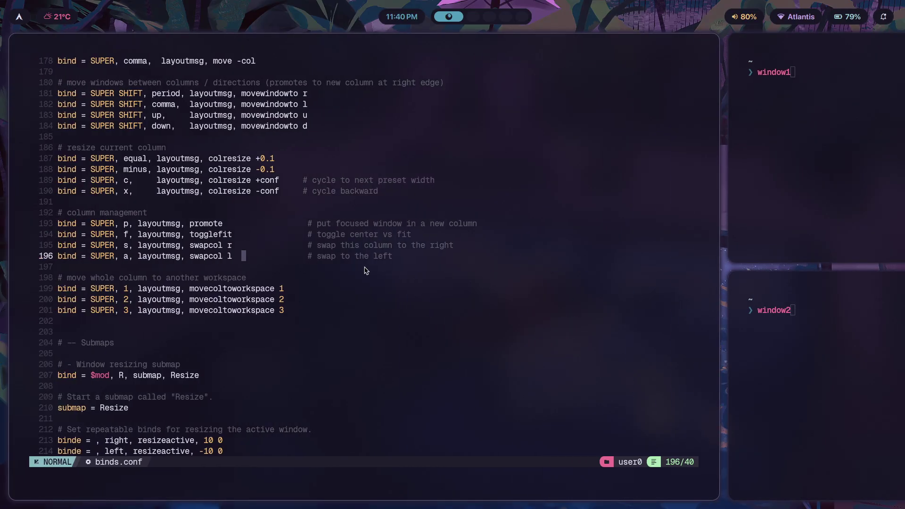
Move the focus between the stacked window1 and window2 terminals and the binds.conf editor
key(super+Right)
key(super+Up)
key(super+Down)
key(super+Left)
key(super+Right)
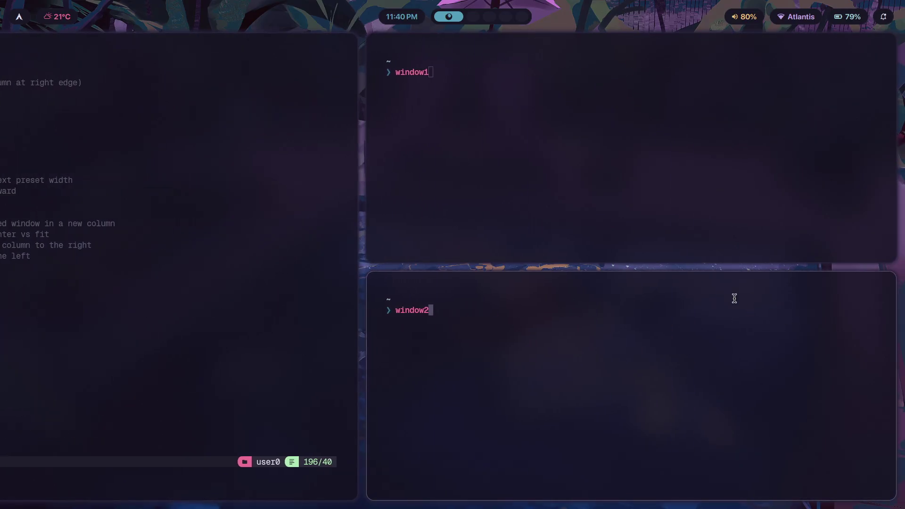
Swap the column of stacked terminals back and forth with the binds.conf editor column
key(super+a)
key(super+s)
key(super+a)
key(super+period)
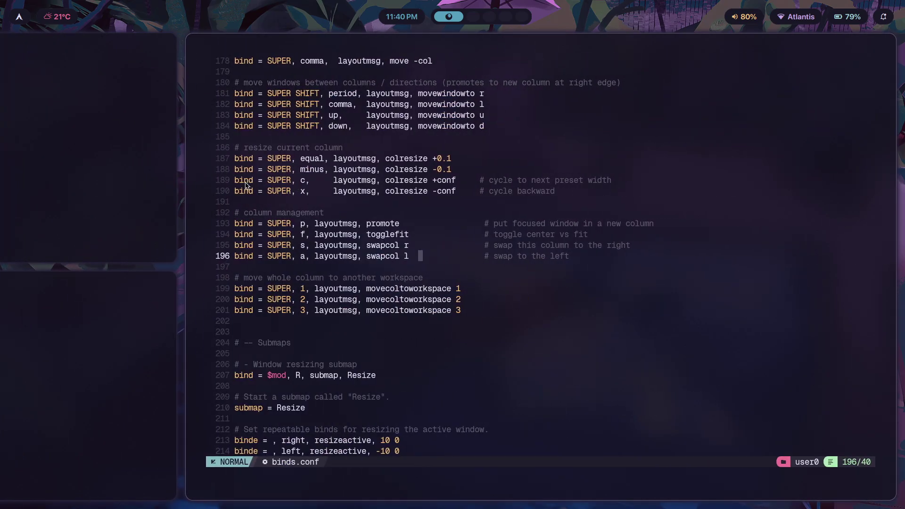
key(super+a)
key(super+Right)
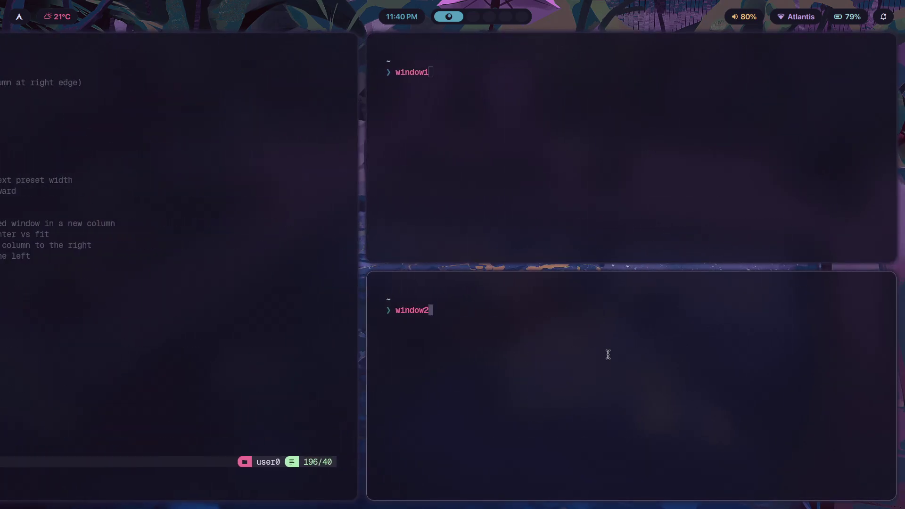
Promote the window2 terminal to its own column and swap it left past window1 and the binds.conf editor
key(super+p)
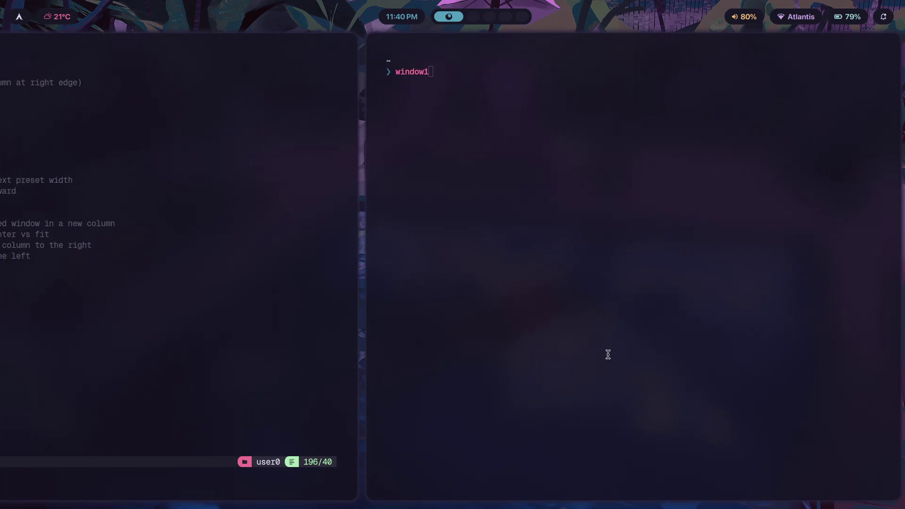
key(super+Right)
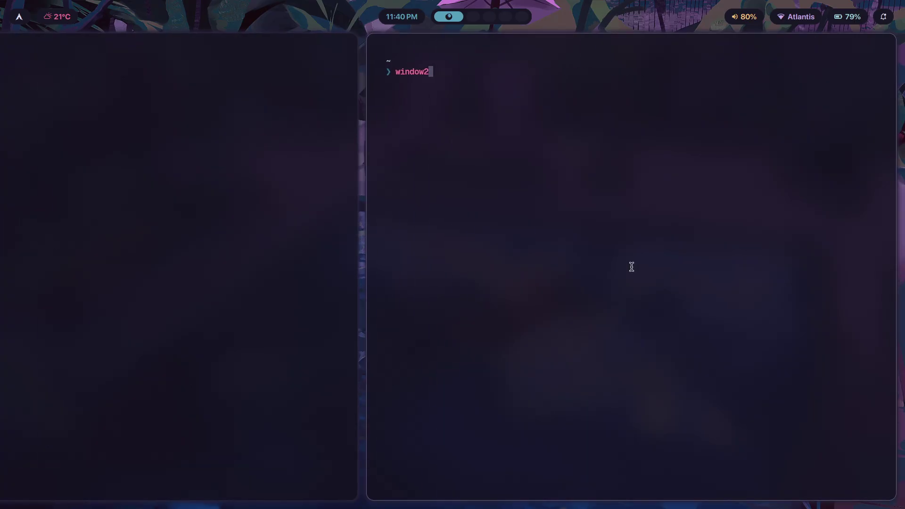
key(super+a)
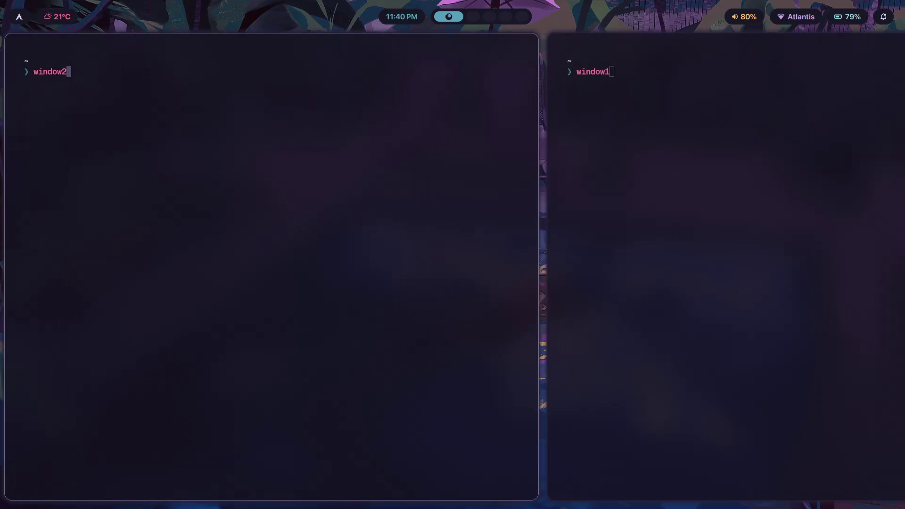
key(super+a)
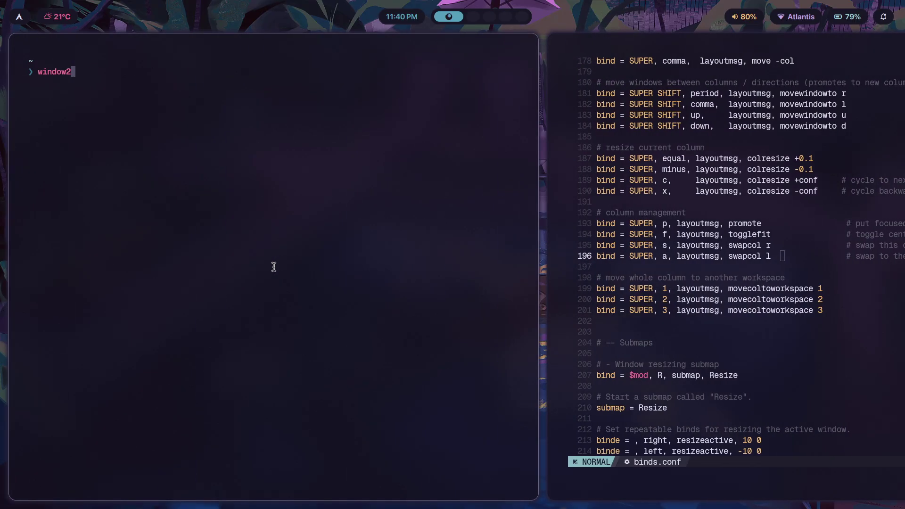
Highlight the three movecoltoworkspace binds on lines 199 to 201 of binds.conf
key(super+Right)
click(340, 310)
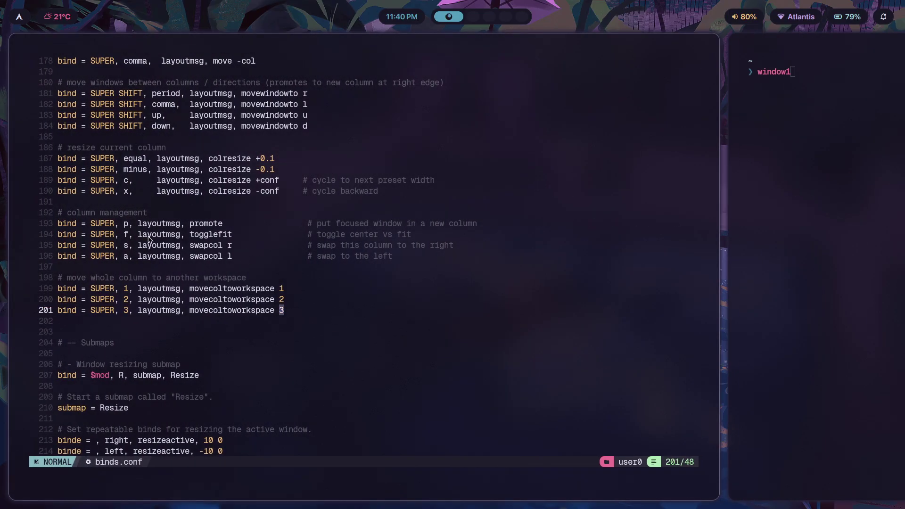
scroll(240, 247, down, 2)
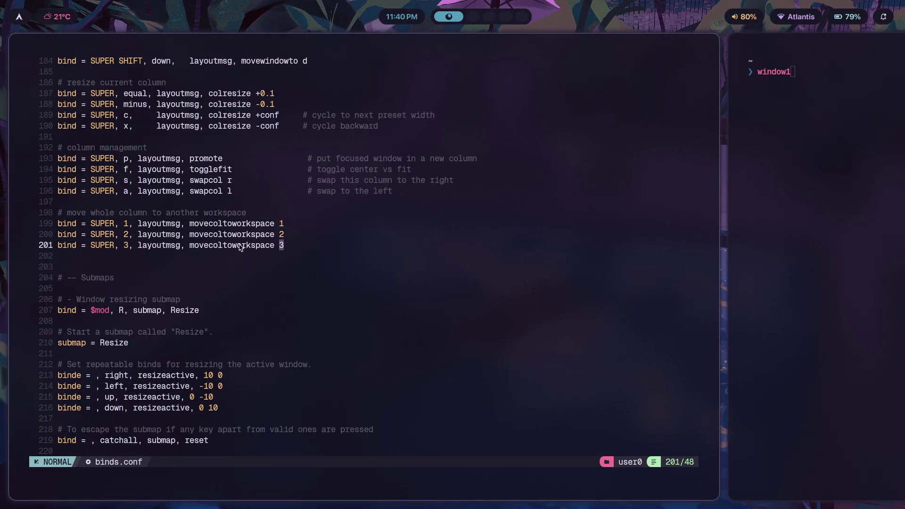
scroll(269, 240, up, 1)
drag(322, 277, 55, 256)
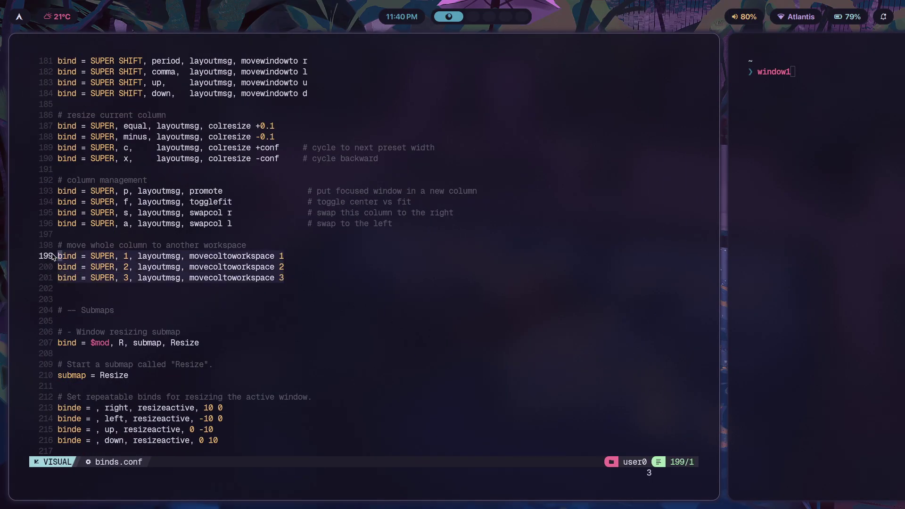
click(171, 256)
Stack three terminals in a single column and label them window1, window2 and window3
key(super+period)
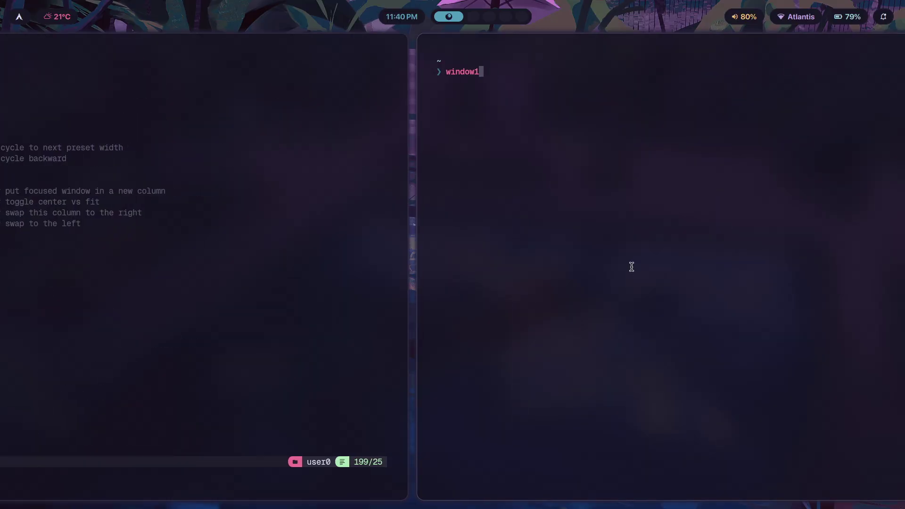
key(super+period)
key(super+shift+comma)
key(super+Return)
key(super+shift+comma)
text(window2)
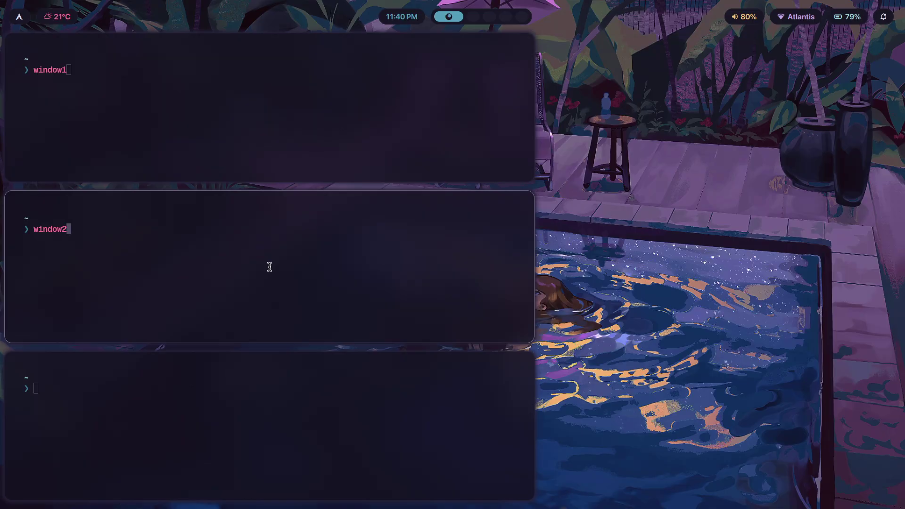
key(super+Down)
text(window3)
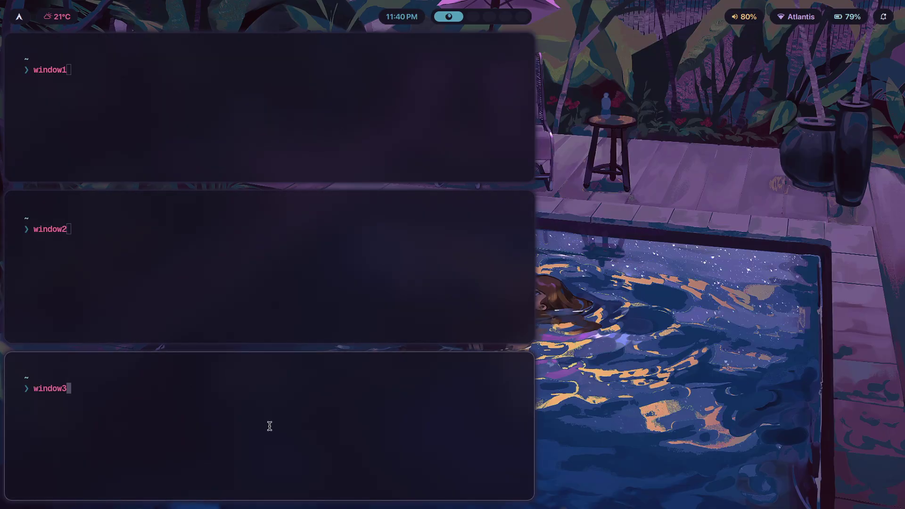
Move the whole column with window1, window2 and window3 to workspace 2
key(super+ctrl+Right)
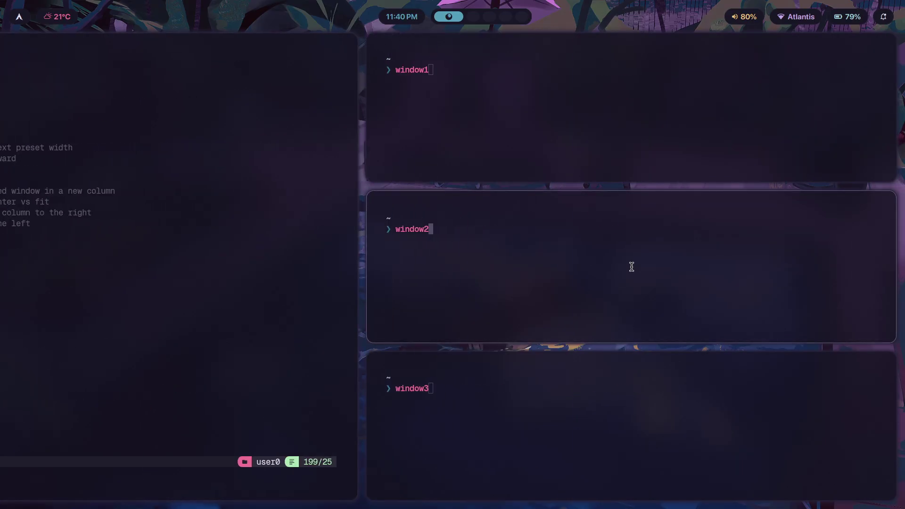
scroll(632, 269, right, 3)
scroll(431, 339, left, 3)
key(super+ctrl+2)
Look through the columns on workspace 2 and return to the three stacked terminals
key(super+Left)
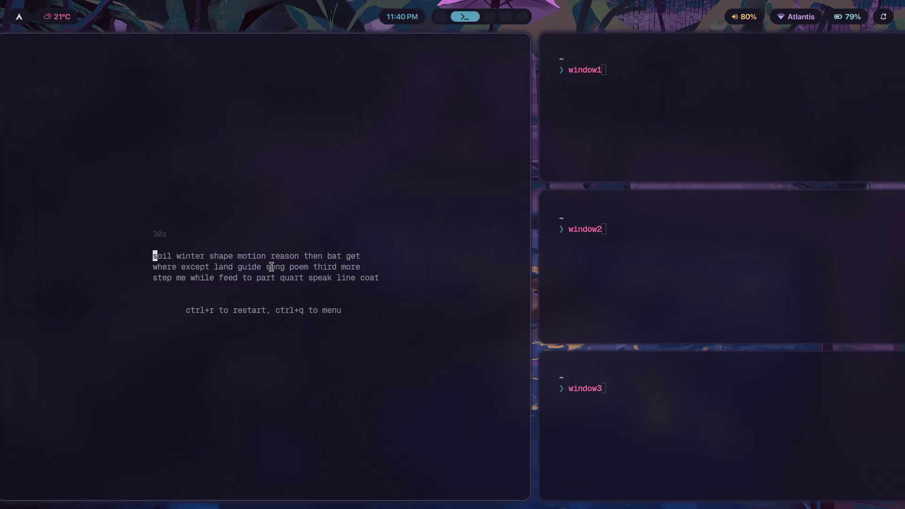
key(super+Left)
key(super+Left)
key(super+Right)
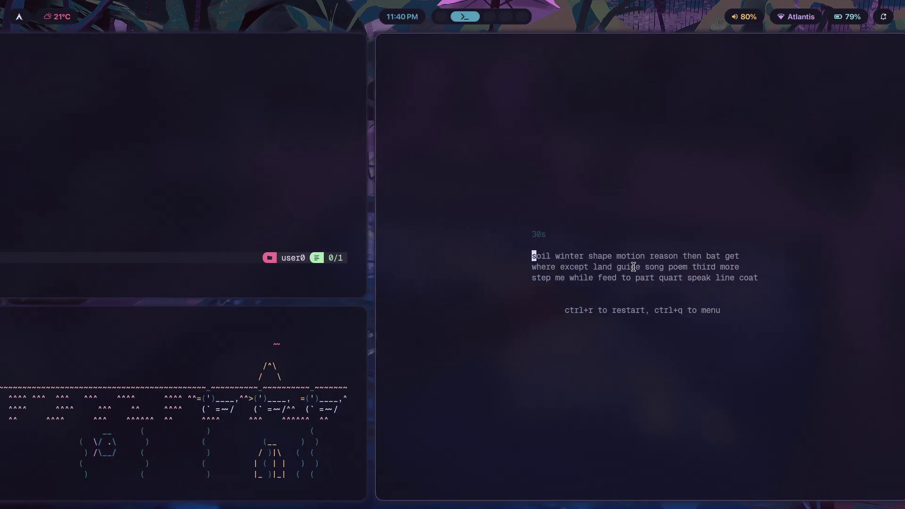
key(super+Right)
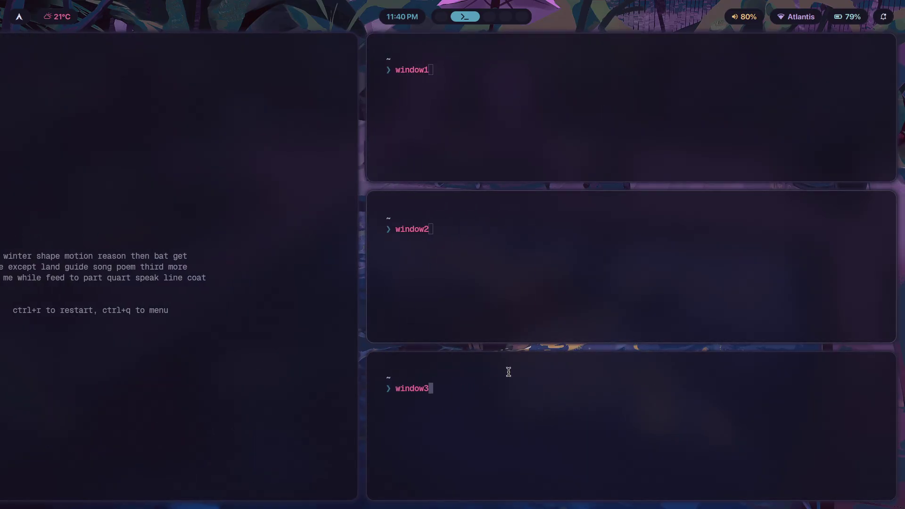
Close every window on workspace 2 until the desktop is empty
key(super+q)
key(super+q)
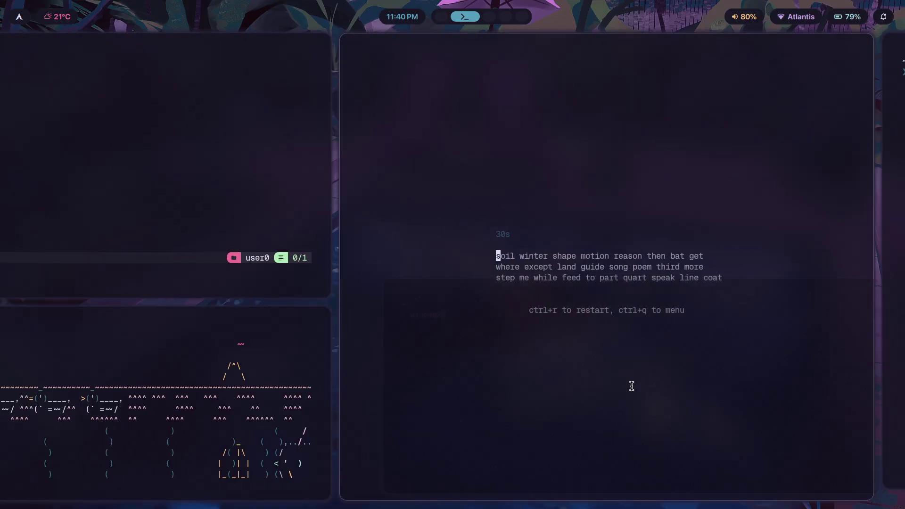
key(super+q)
key(super+q)
key(super+q)
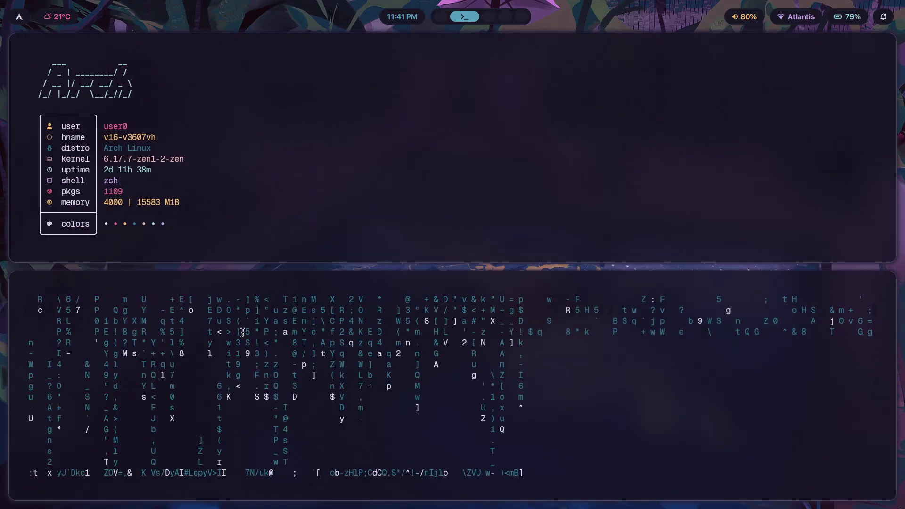
key(super+q)
key(super+q)
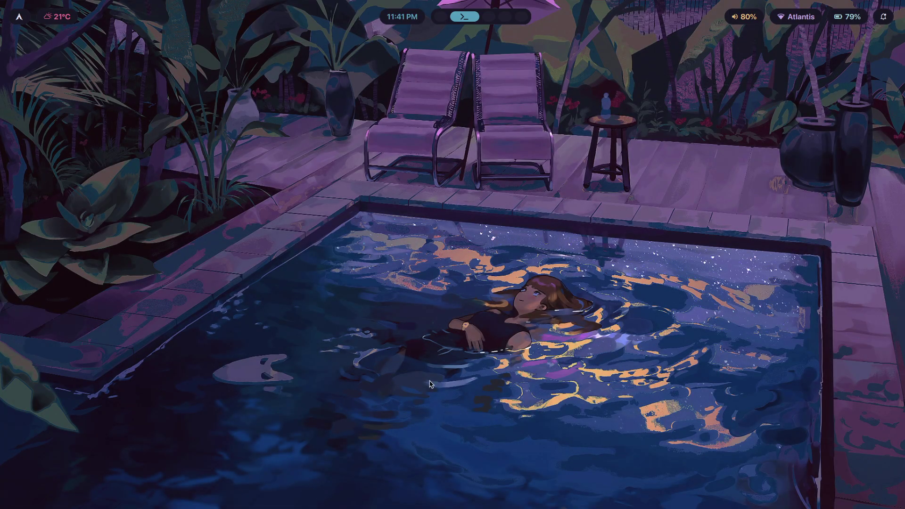
Highlight the scrolling layout binds on lines 176 to 201 of binds.conf on workspace 1, and close the editor
key(super+1)
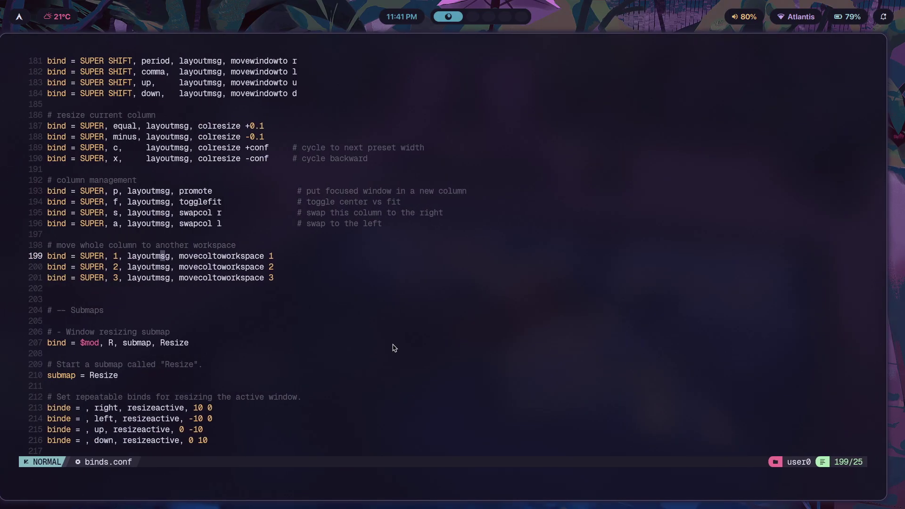
scroll(208, 275, down, 4)
scroll(267, 315, up, 4)
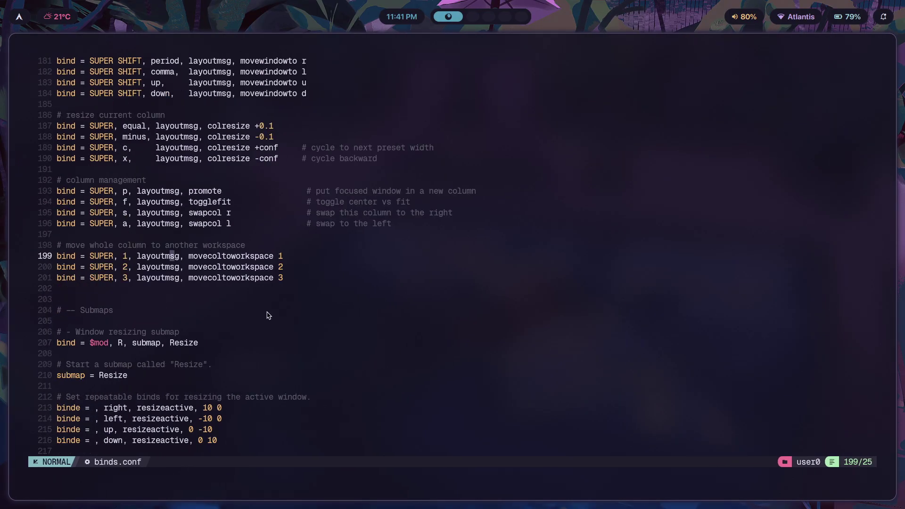
click(307, 280)
scroll(420, 335, up, 4)
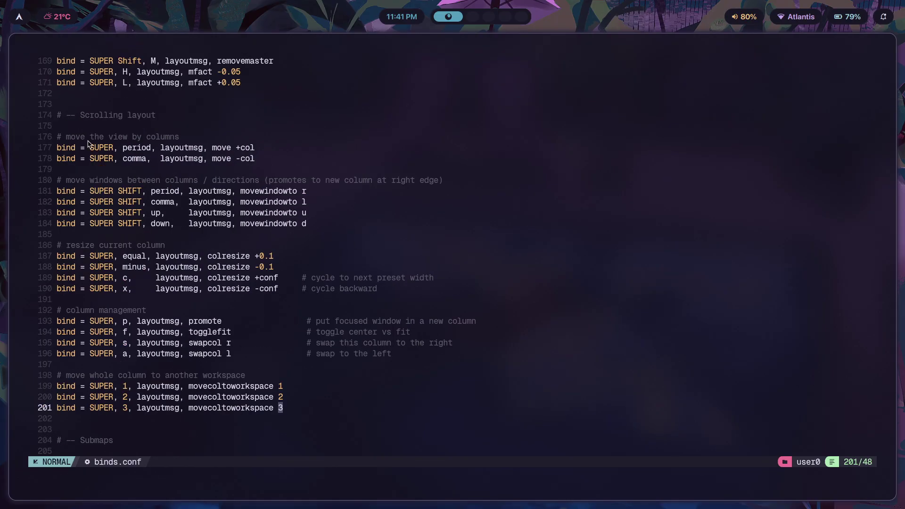
drag(310, 411, 63, 136)
click(180, 224)
key(super+q)
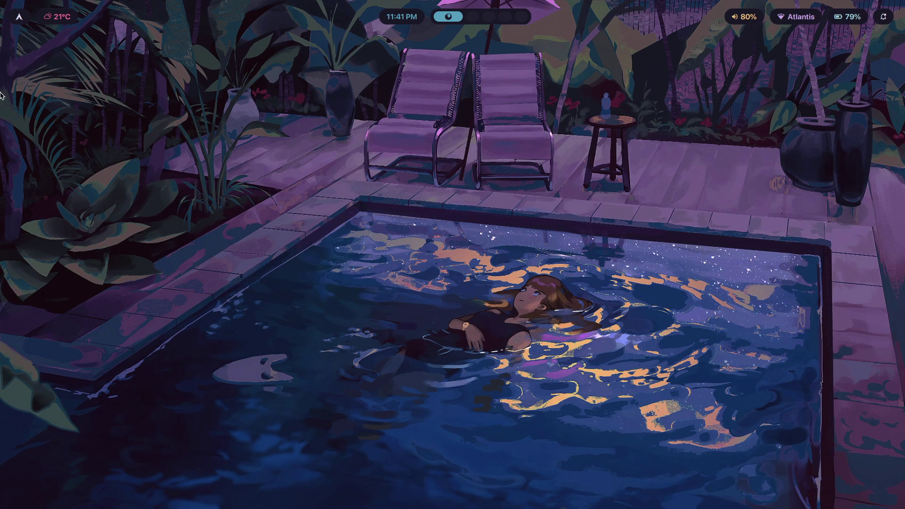
Switch the desktop theme to everforest-dark with the forested mountain village wallpaper
key(super+shift+t)
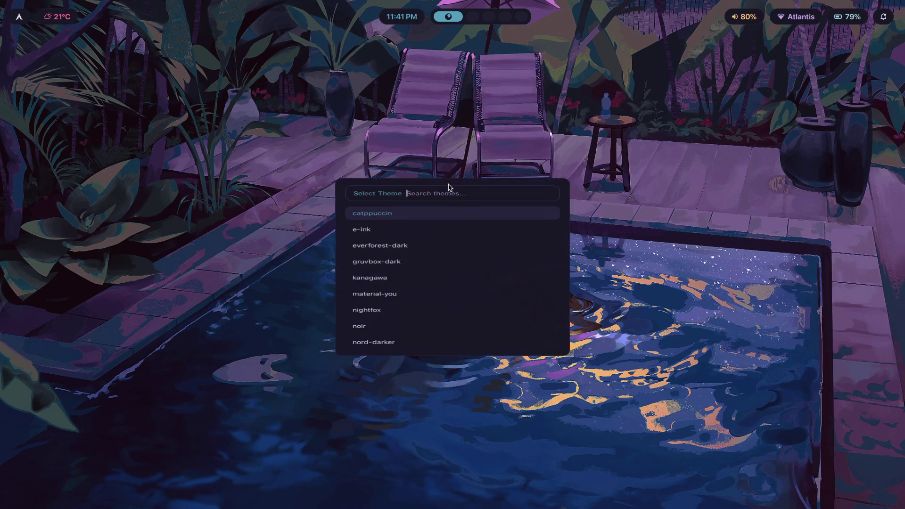
key(Down)
key(Down)
key(Return)
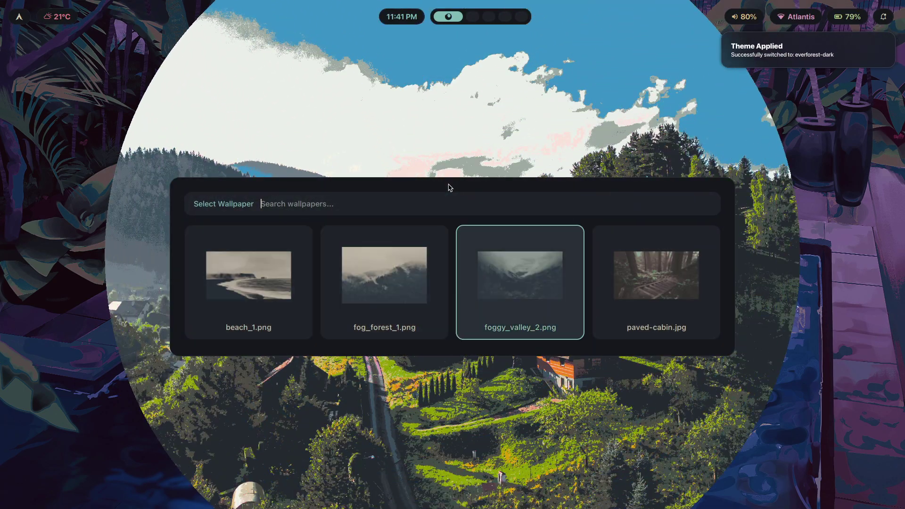
key(Left)
key(Left)
key(Return)
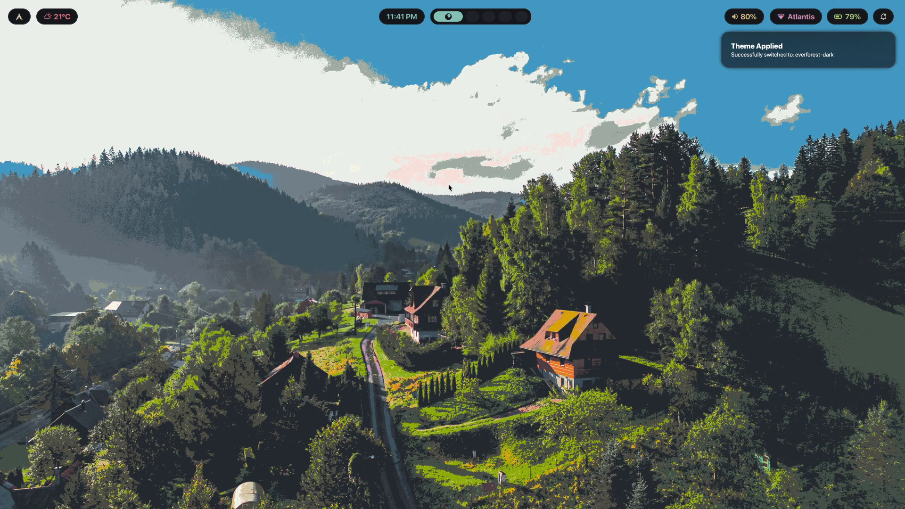
Switch the status bar to the minimal style with a 24-hour clock, workspace dots and compact system icons
key(Down)
key(Up)
key(Return)
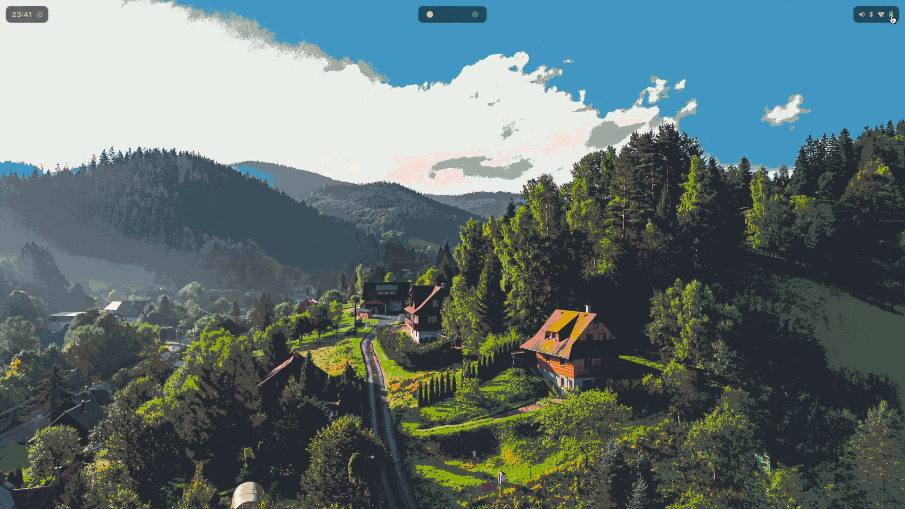
mouse_move(895, 21)
View the HyprAccelerator content page on workspace 5 down to the Status Sorcery module, and return to workspace 1
key(super+5)
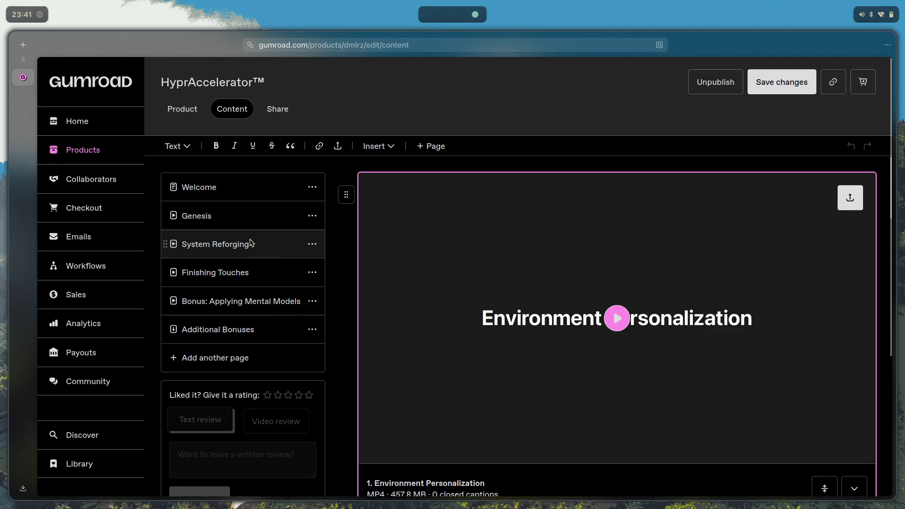
scroll(543, 309, down, 12)
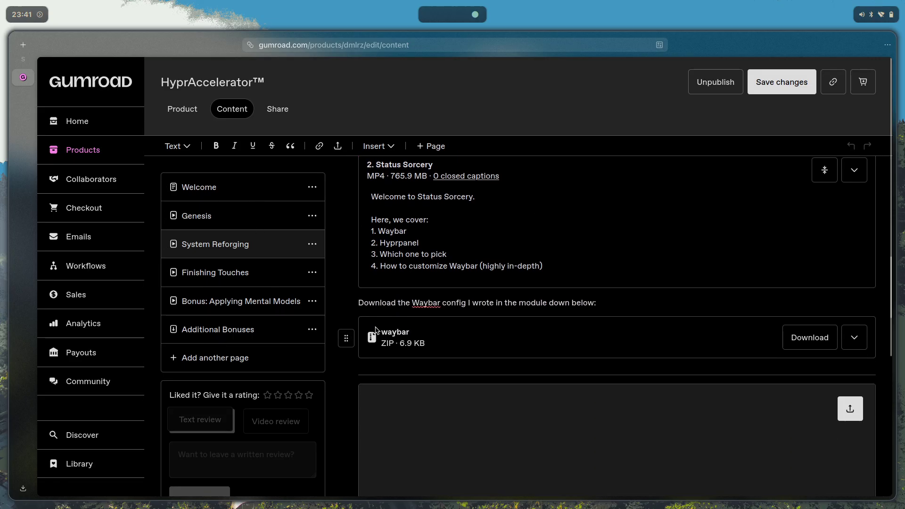
key(super+1)
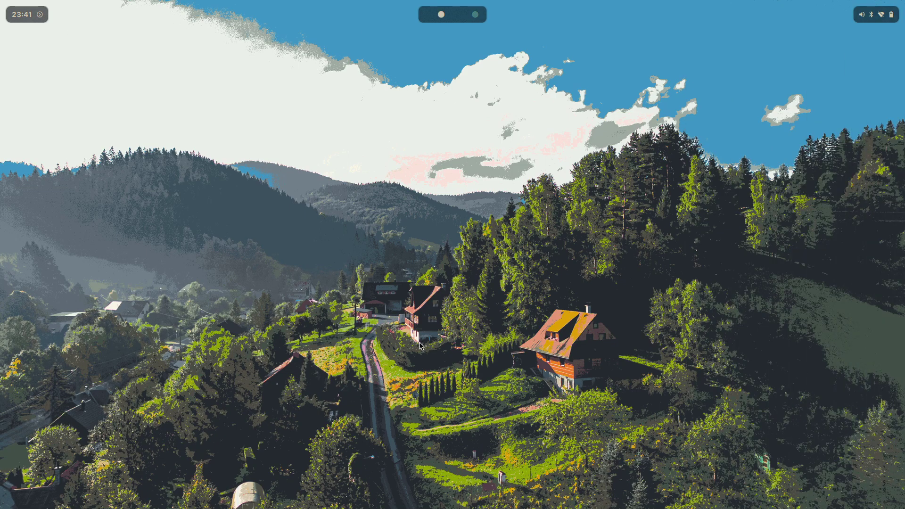